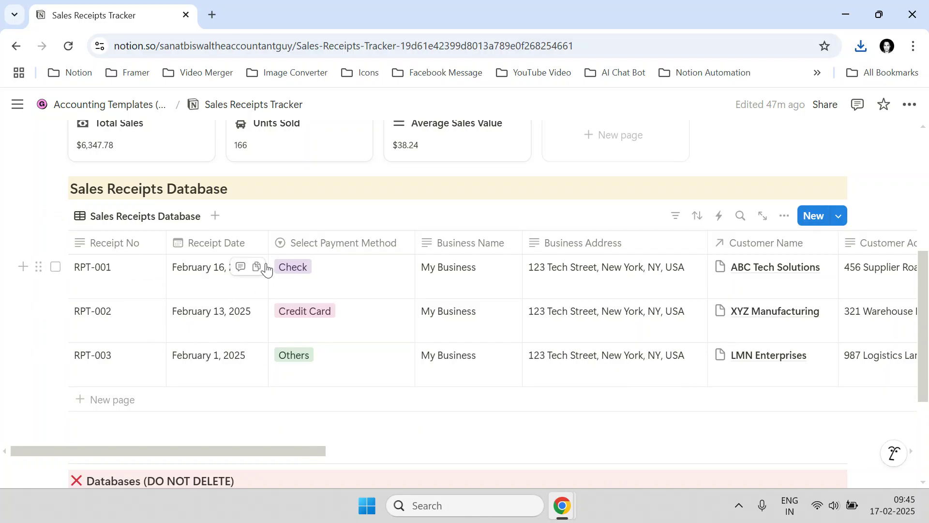
View the payment method options and the linked customer choices for the first receipt in the Sales Receipts Database
left_click(344, 281)
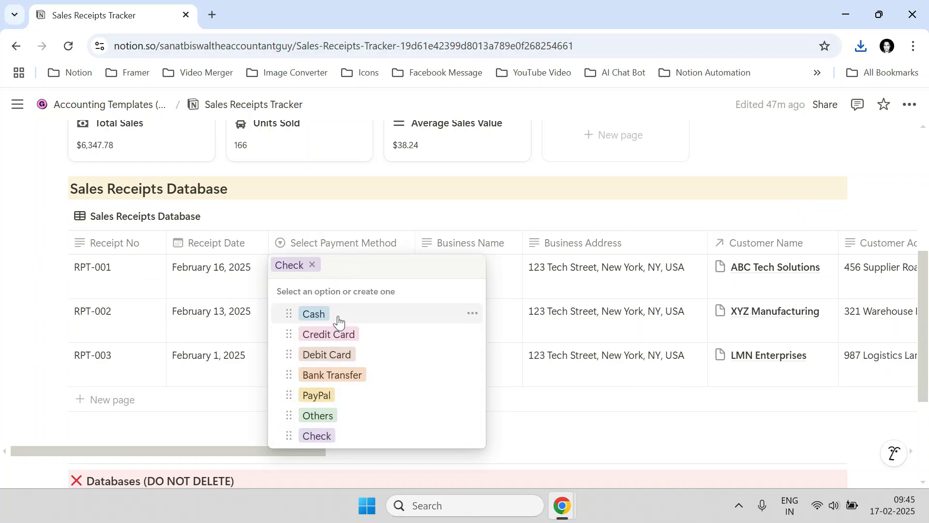
left_click(414, 213)
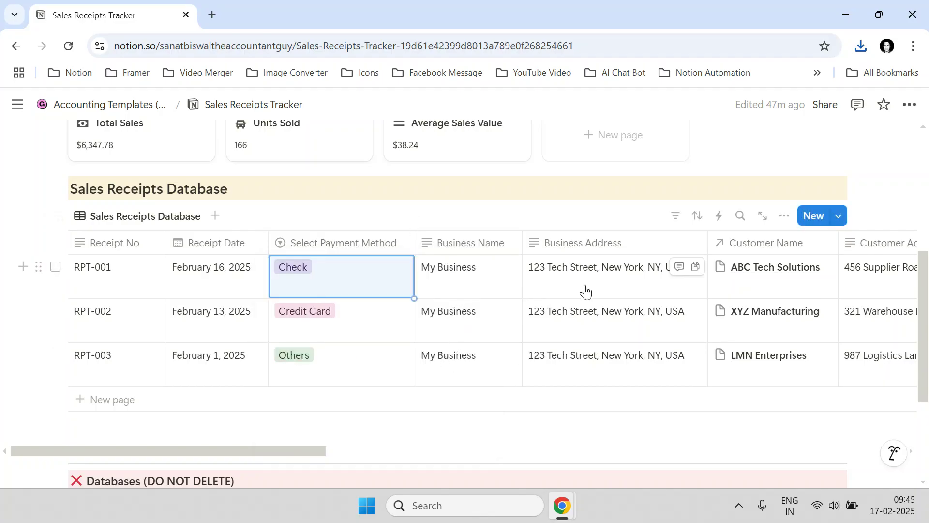
left_click_drag(321, 450, 505, 452)
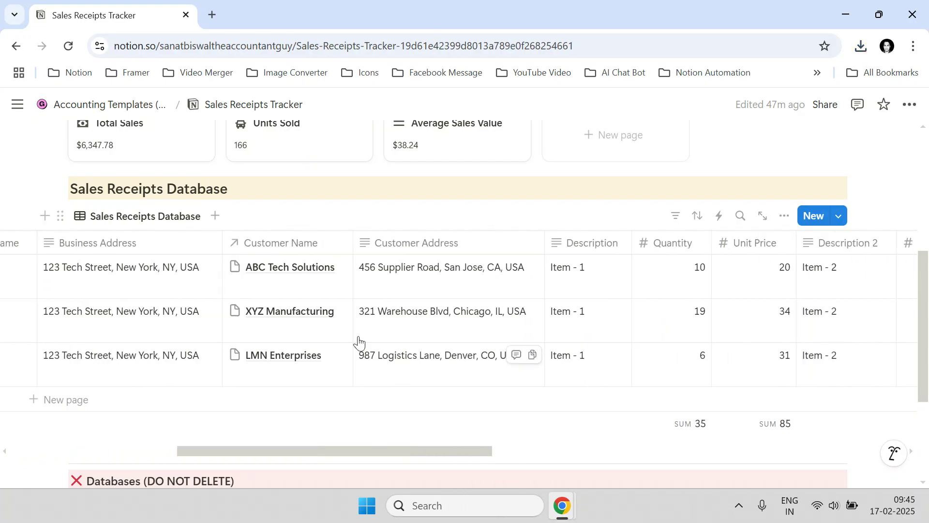
left_click(298, 299)
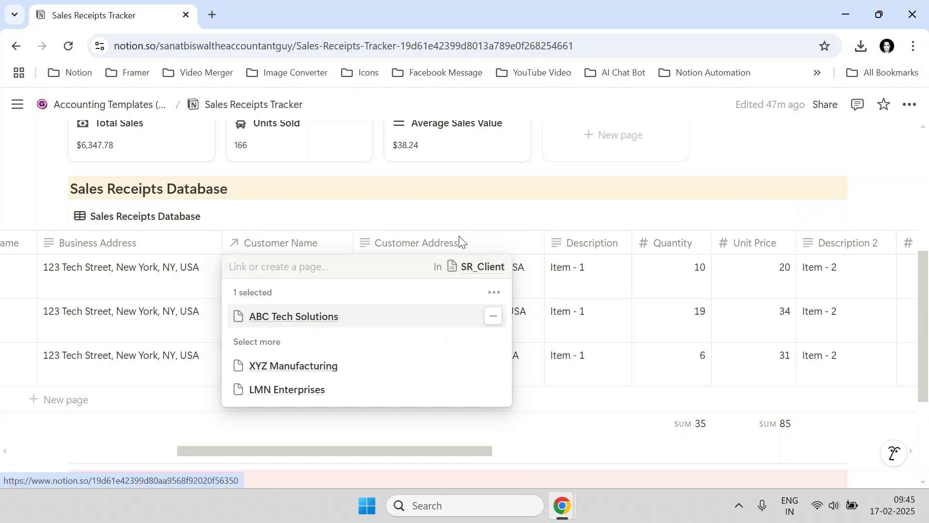
left_click(452, 224)
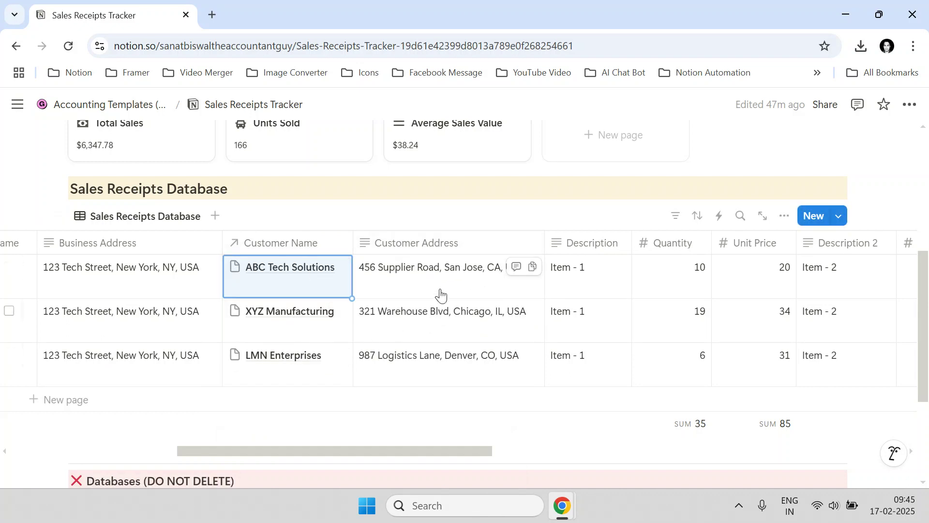
Review the first receipt's description, quantity, unit price and subtotal fields
left_click_drag(488, 450, 581, 449)
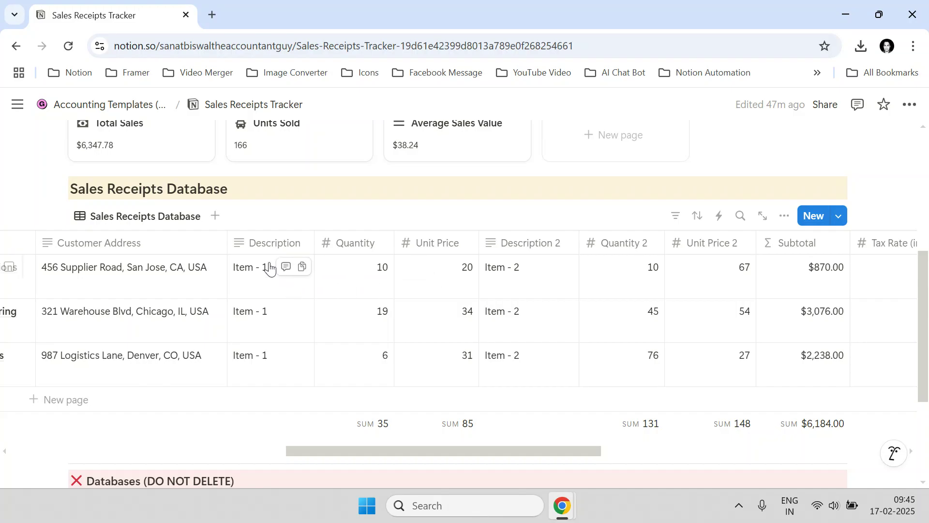
left_click(9, 266)
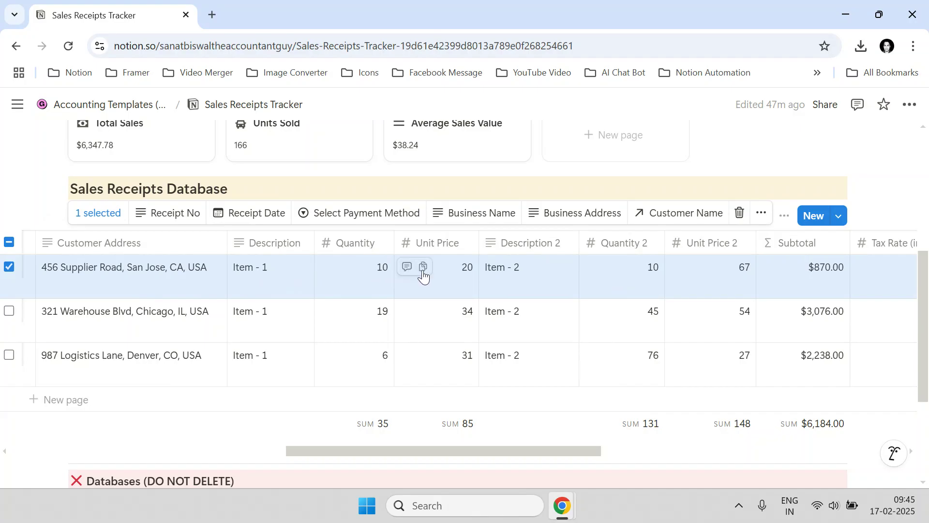
left_click(8, 267)
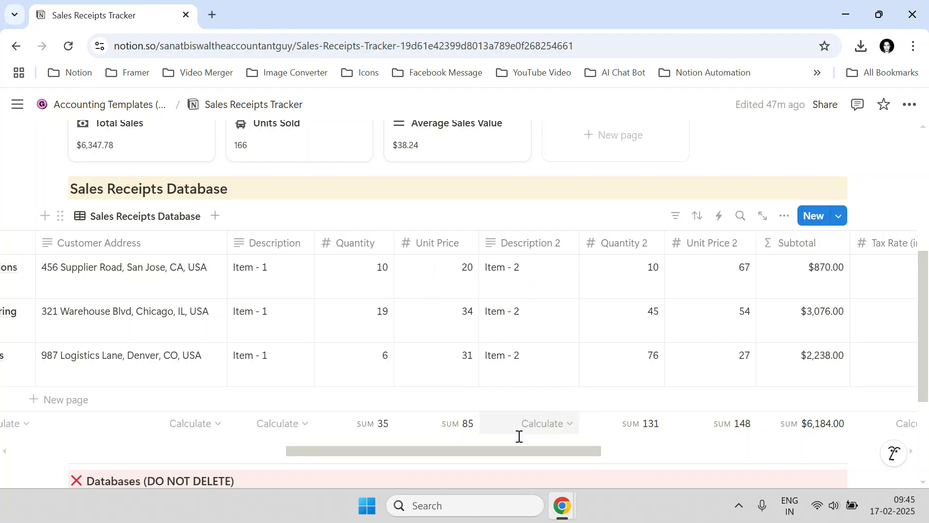
left_click_drag(504, 449, 596, 449)
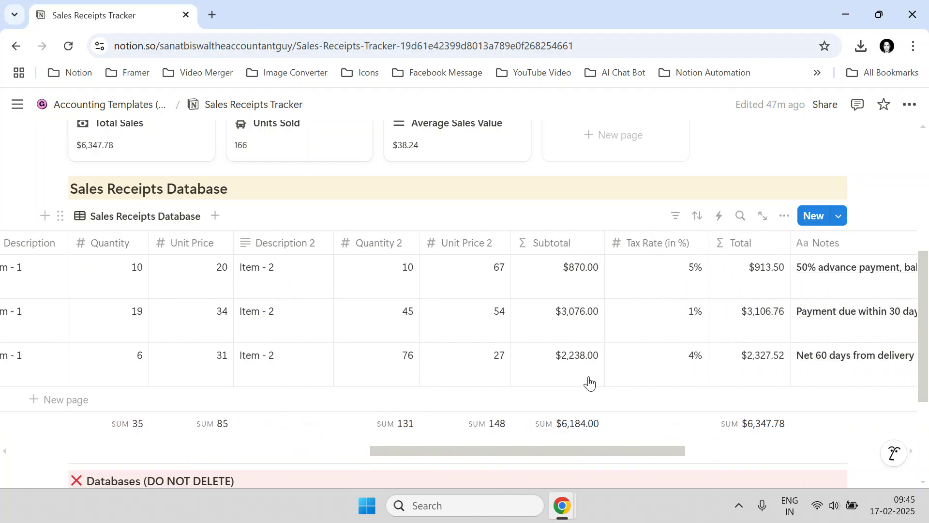
left_click(579, 290)
key("Escape")
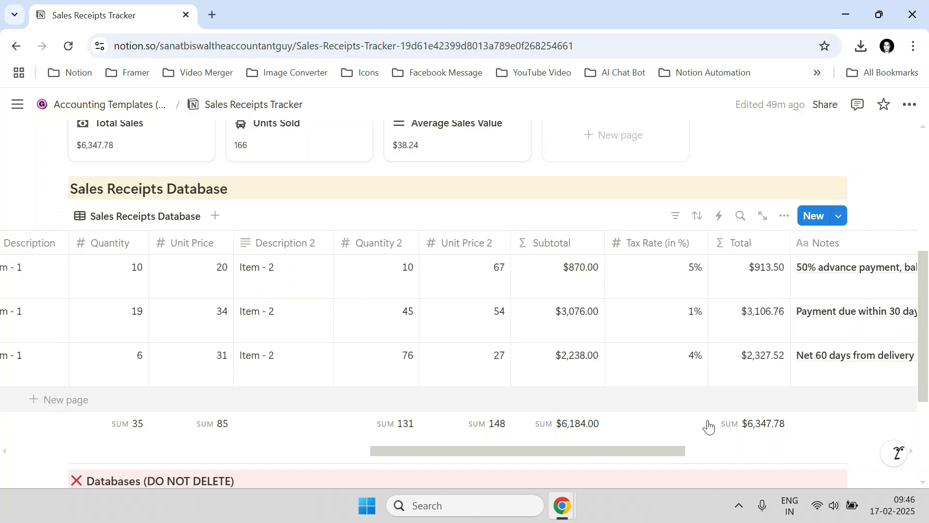
Hide the SO_Sales, Units Sold and Average Sales Value columns from the Sales Receipts Database view
left_click_drag(663, 451, 825, 451)
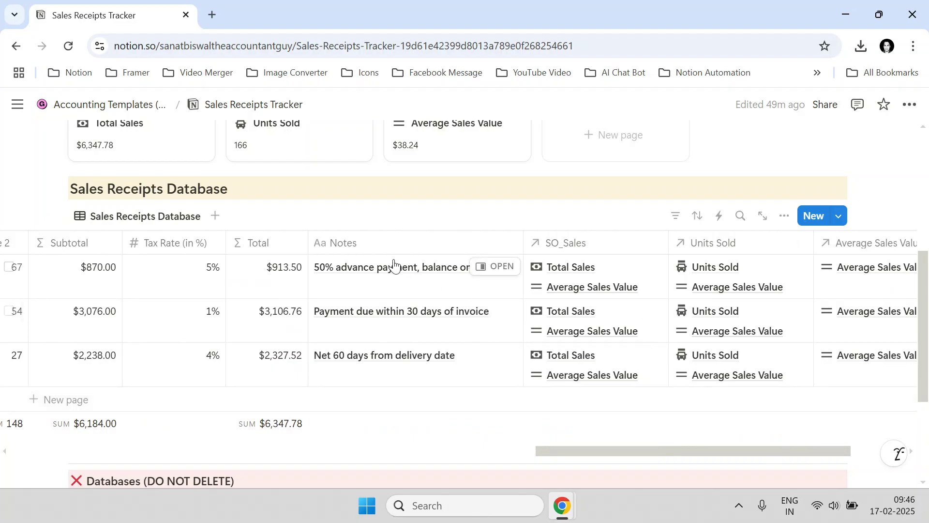
left_click(586, 243)
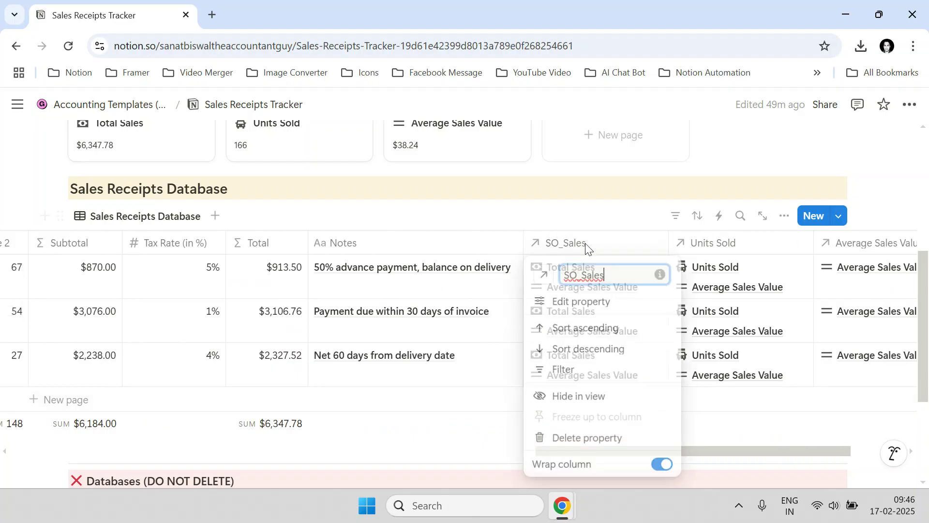
left_click(625, 398)
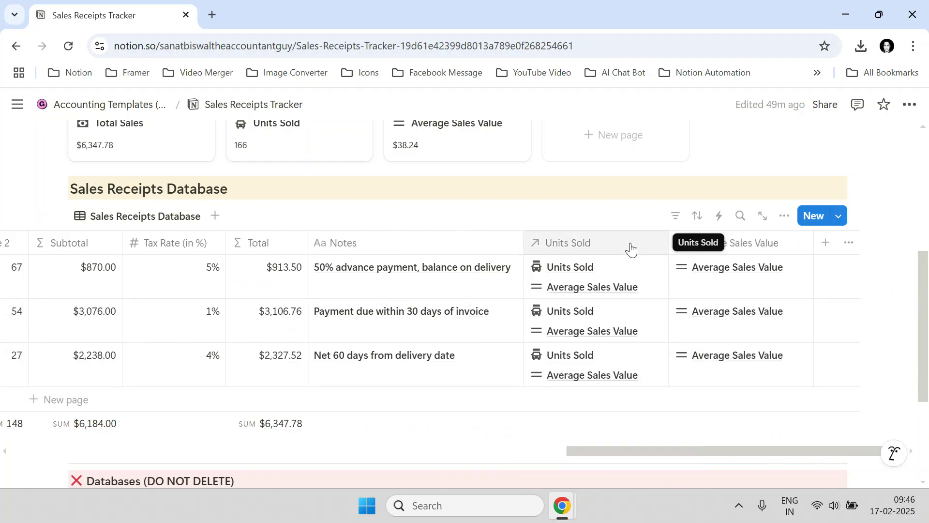
left_click(591, 249)
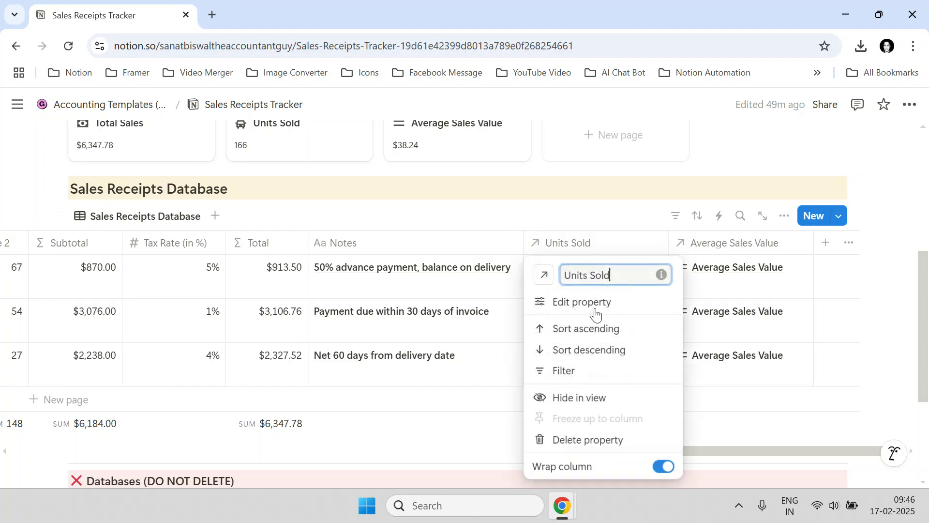
left_click(593, 398)
left_click(699, 243)
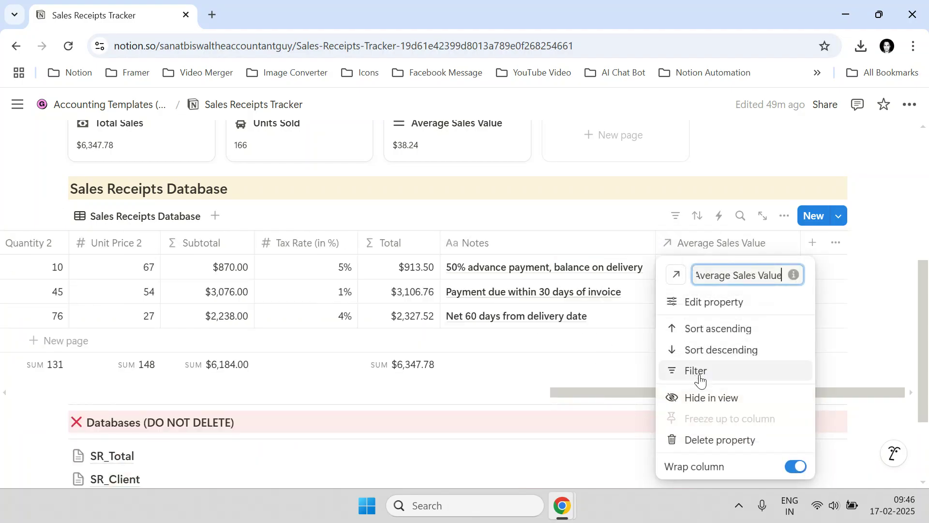
left_click(703, 397)
Compare the Total Sales summary card with the sum of the Total column in the receipts table
left_click_drag(562, 392, 119, 383)
scroll(239, 338, "down", 2)
scroll(242, 332, "up", 4)
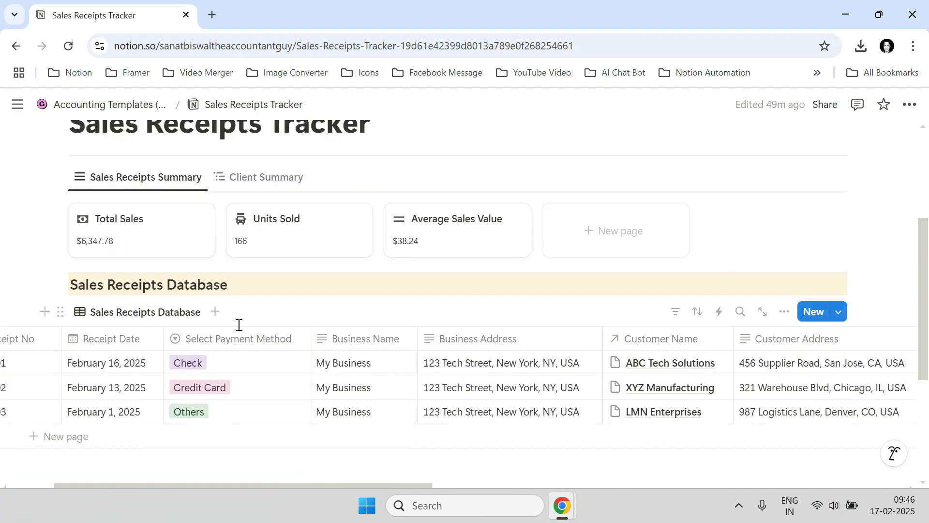
scroll(178, 224, "up", 2)
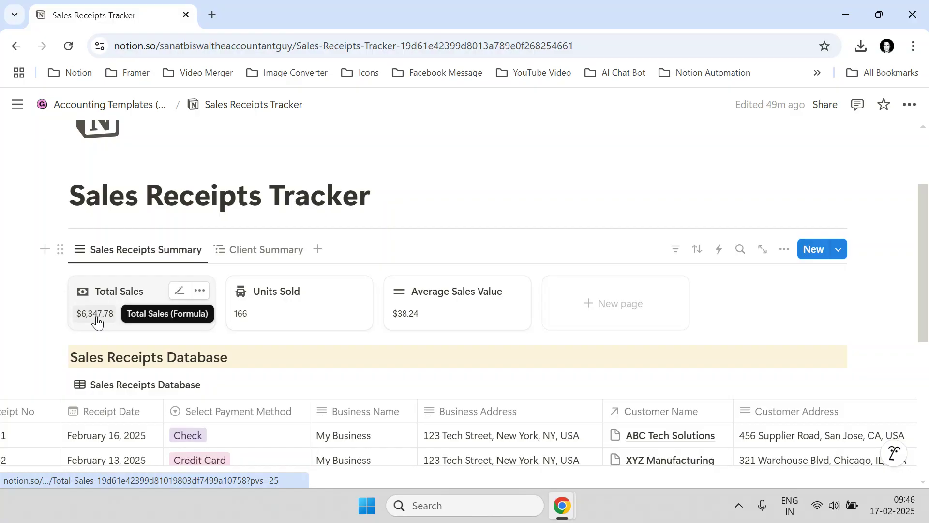
scroll(96, 319, "down", 2)
scroll(97, 322, "down", 2)
left_click_drag(152, 414, 585, 411)
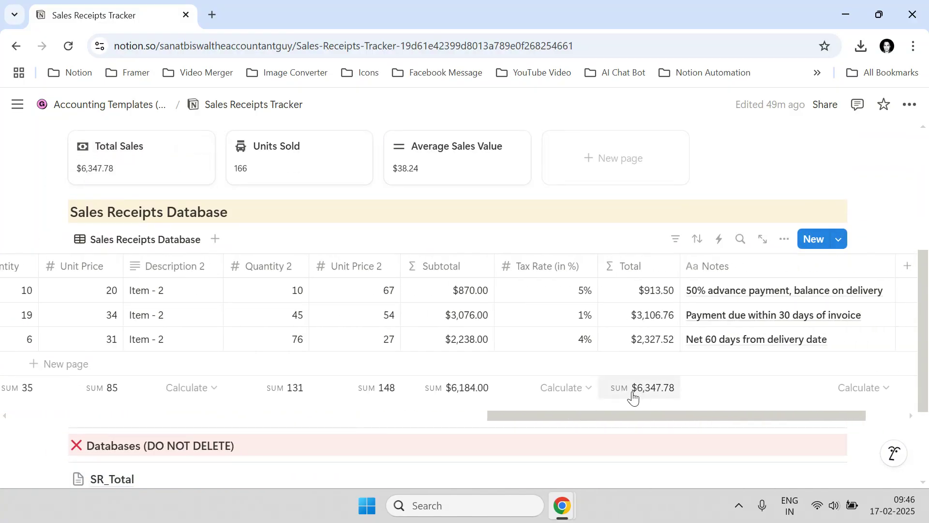
mouse_move(540, 416)
left_mouse_down()
mouse_move(411, 419)
mouse_move(534, 416)
left_mouse_up()
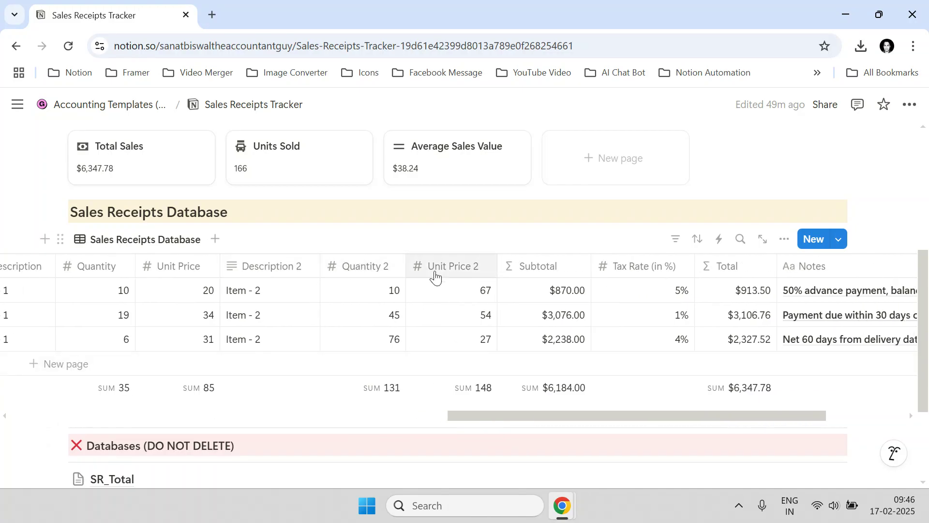
Examine the formulas behind the Subtotal and Total columns for the first receipt
left_click(551, 290)
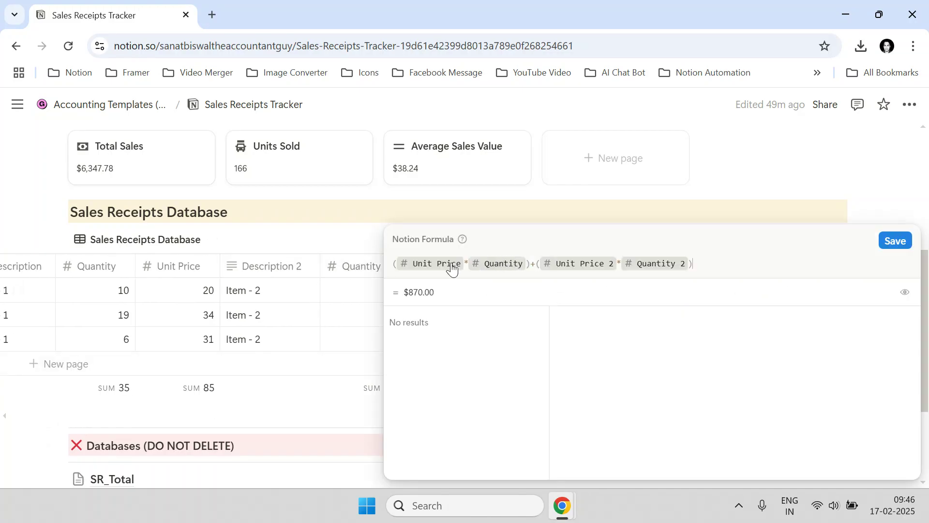
left_click(882, 242)
left_click(745, 293)
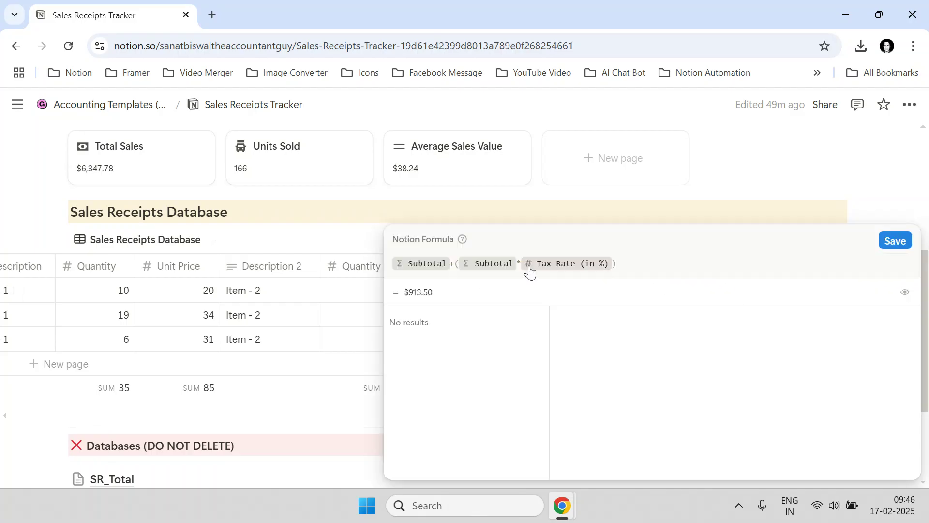
left_click(896, 248)
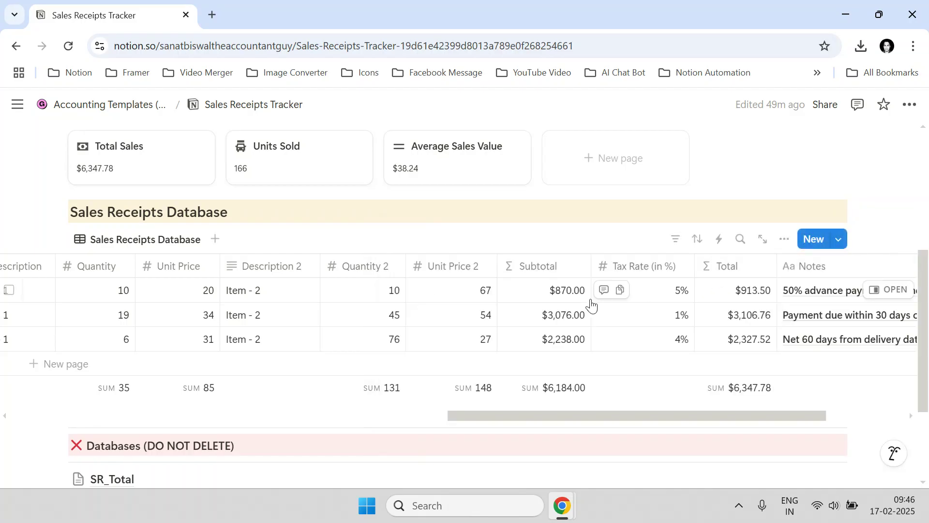
left_click(565, 298)
left_click(895, 241)
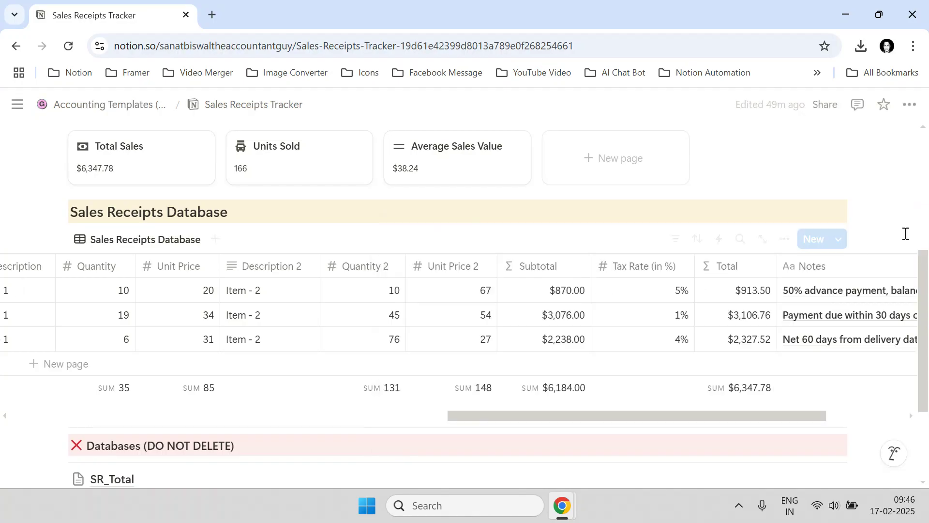
Show the hidden Total Quantities Sold property in the Sales Receipts Database table
left_click(793, 247)
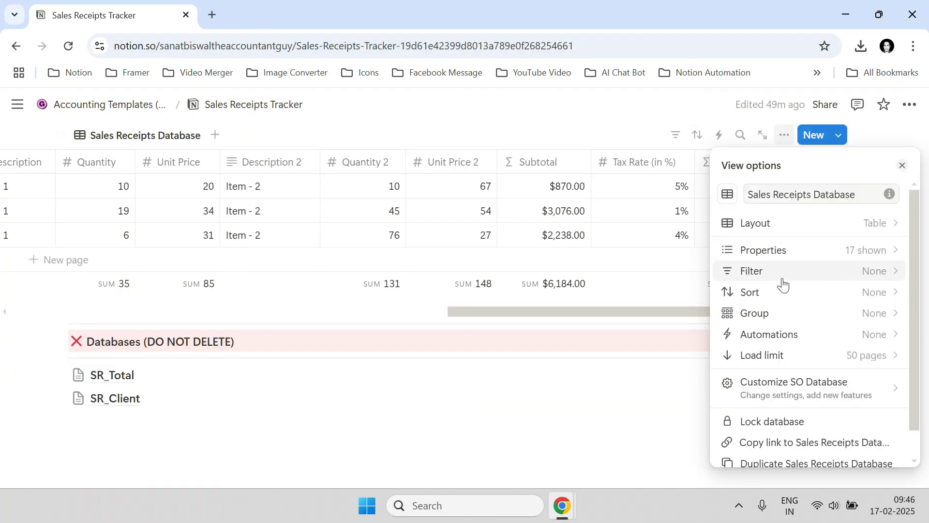
left_click(782, 252)
scroll(772, 285, "down", 5)
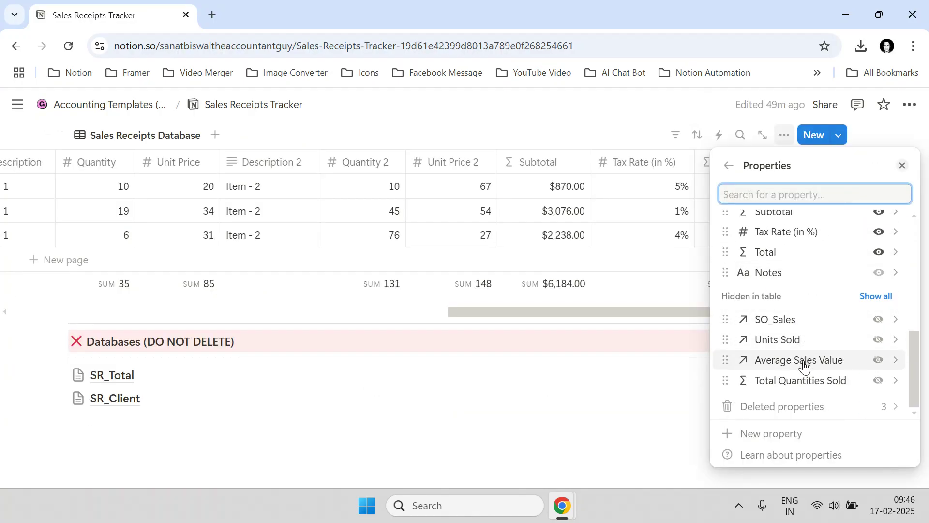
left_click(880, 381)
left_click(674, 347)
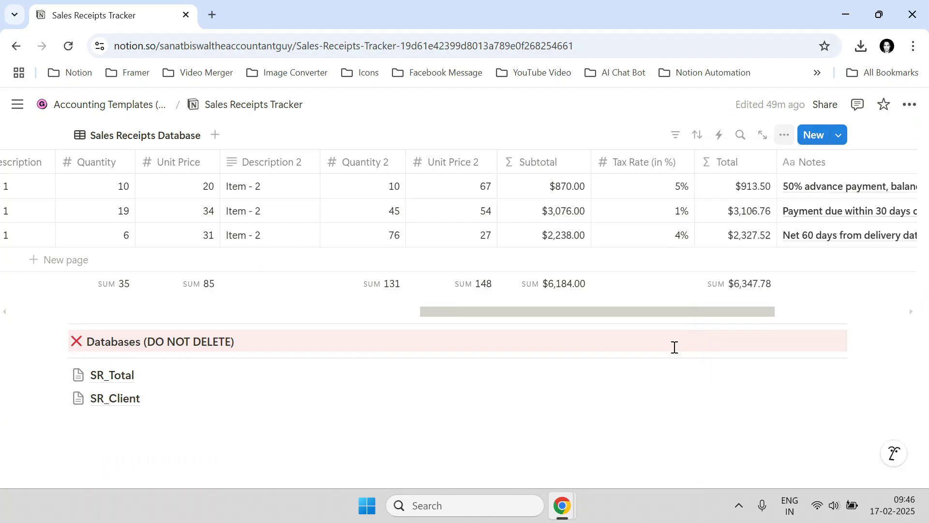
Examine the Total Quantities Sold formula and hide that column from the table
left_click_drag(670, 314, 857, 315)
left_click(759, 195)
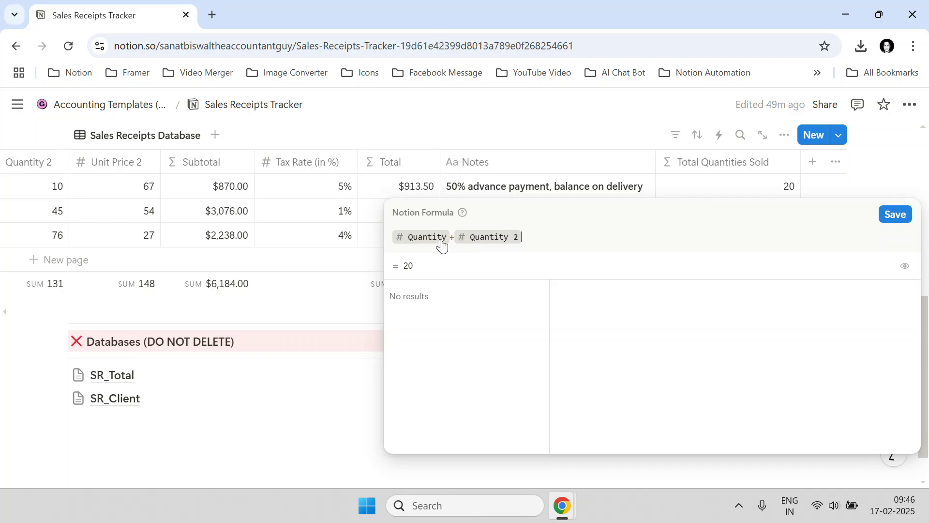
key("Escape")
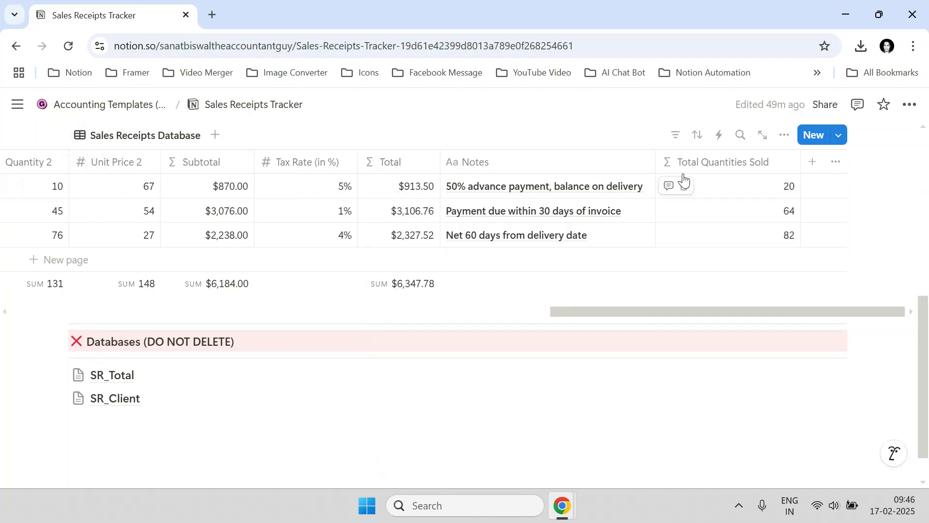
left_click(762, 187)
key("Escape")
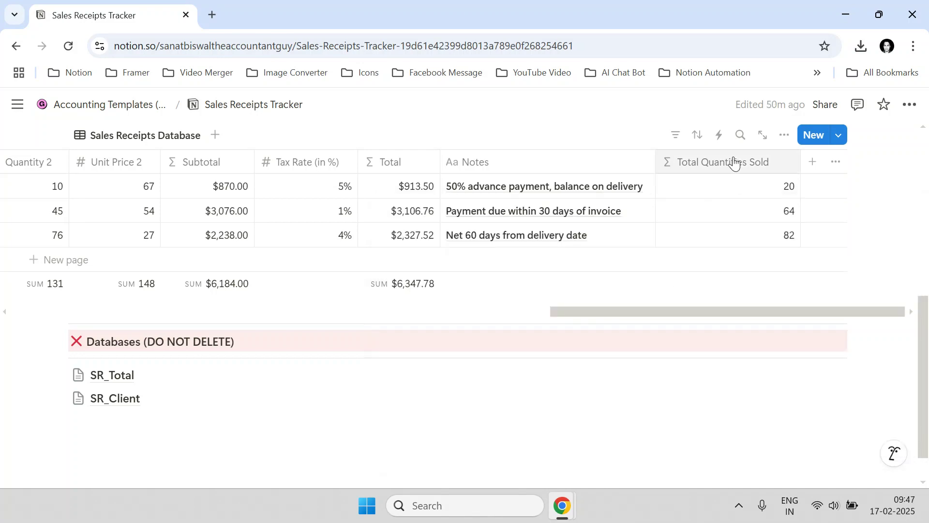
left_click(731, 162)
left_click(669, 316)
Open the Client Summary view and review each client's total sales, total quantities and average sales value
scroll(328, 292, "up", 2)
scroll(328, 292, "up", 3)
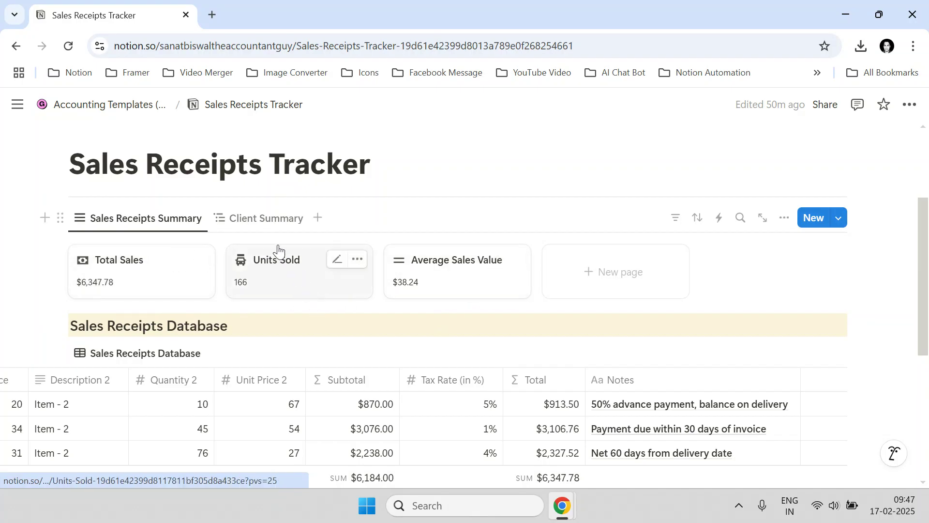
left_click(270, 226)
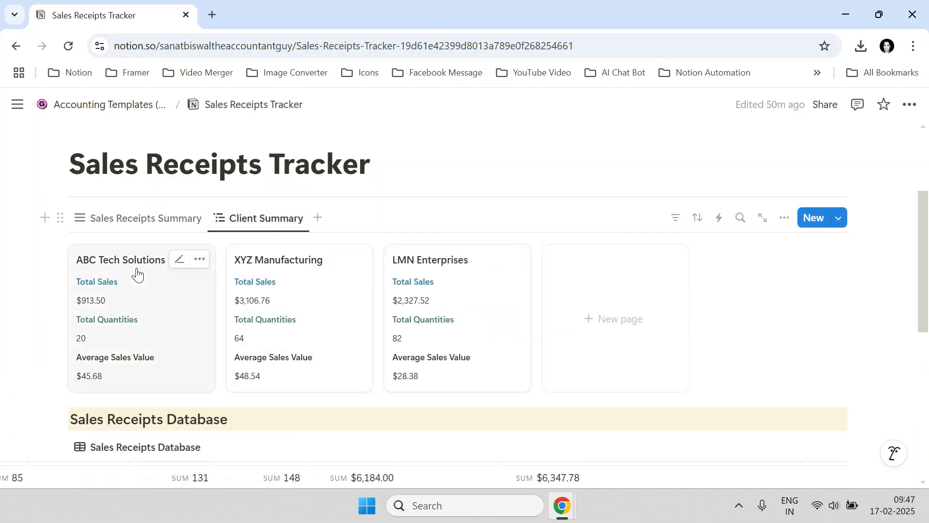
scroll(97, 302, "down", 2)
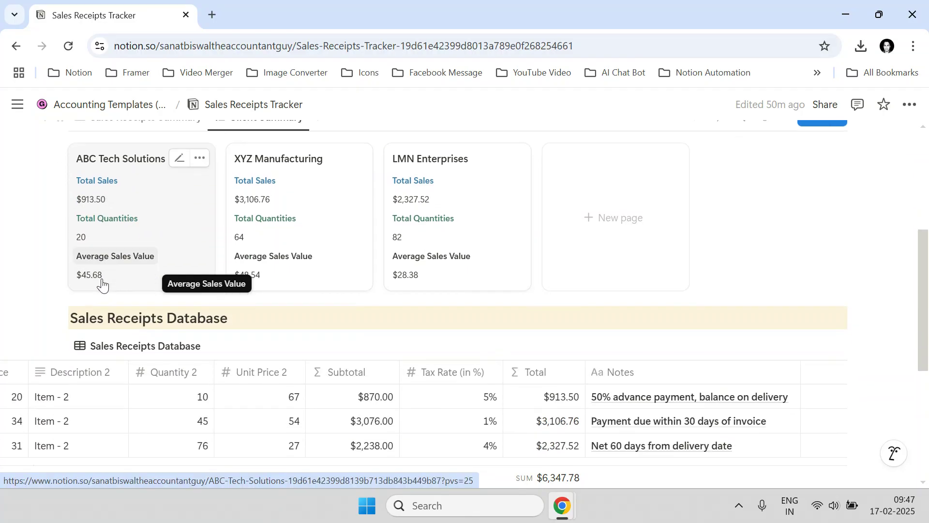
scroll(102, 285, "down", 1)
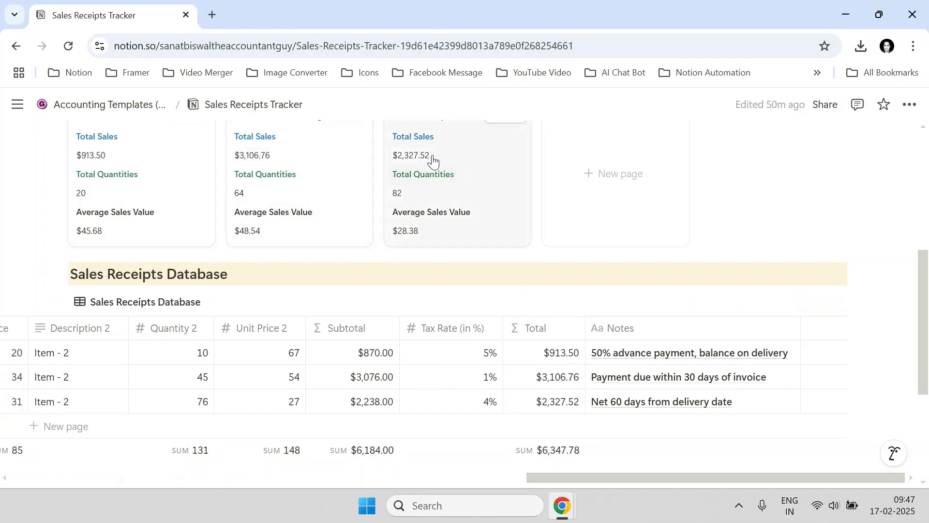
scroll(160, 228, "up", 2)
scroll(88, 216, "down", 2)
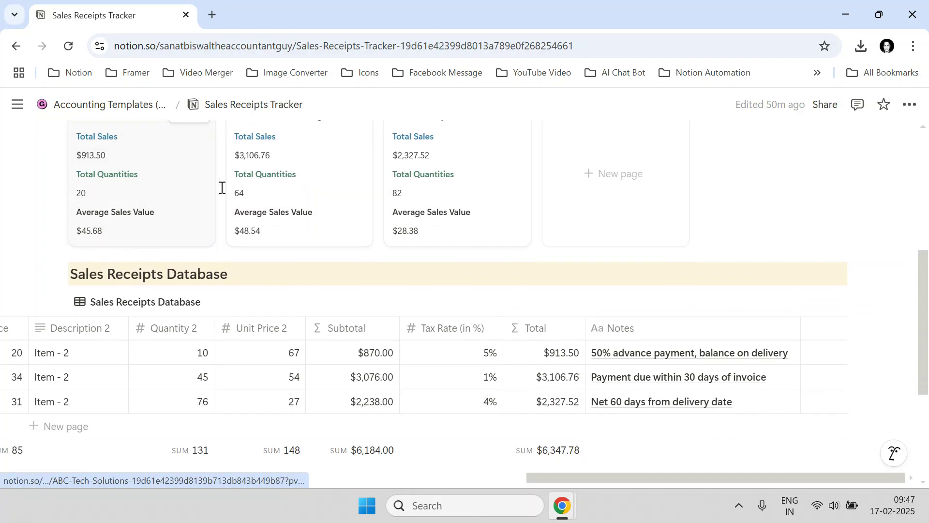
scroll(339, 201, "up", 2)
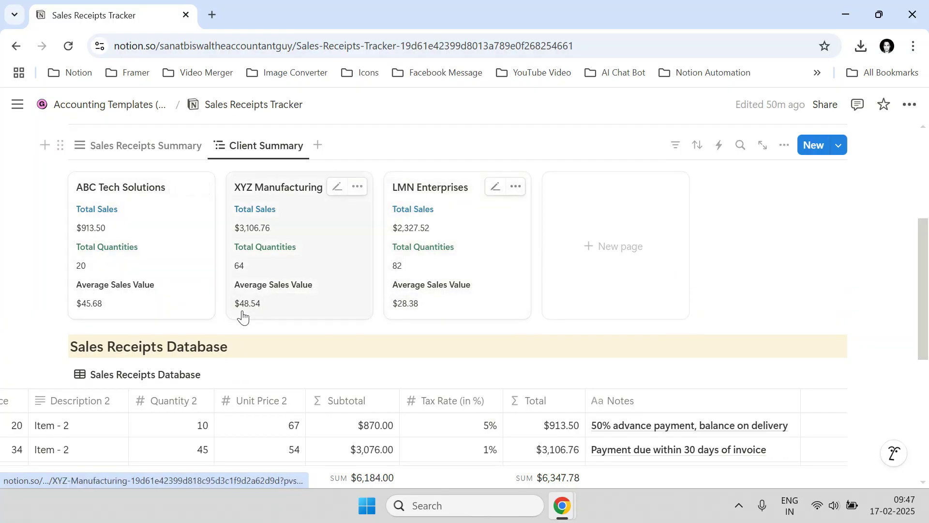
Return to the Sales Receipts Summary view and review its summary cards and the Sales Receipts Database table
left_click(197, 149)
scroll(260, 265, "up", 2)
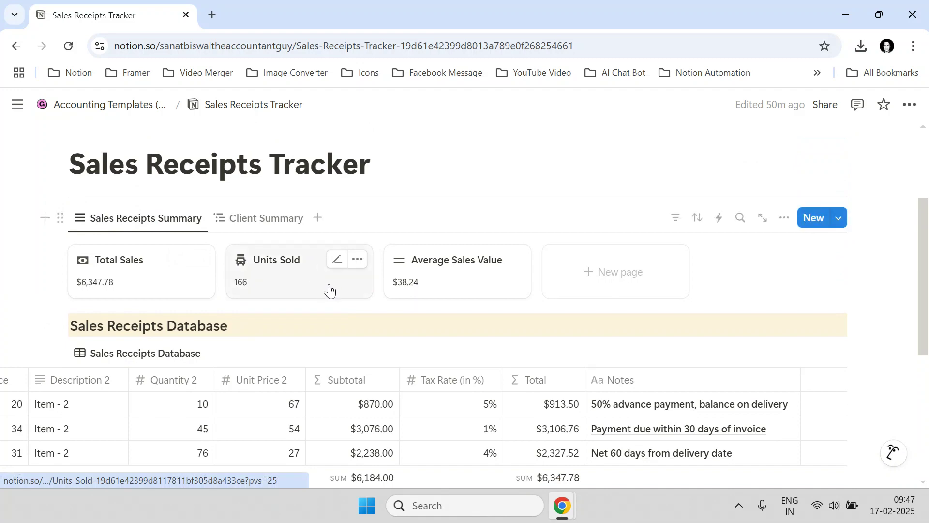
scroll(328, 286, "up", 2)
scroll(315, 292, "down", 3)
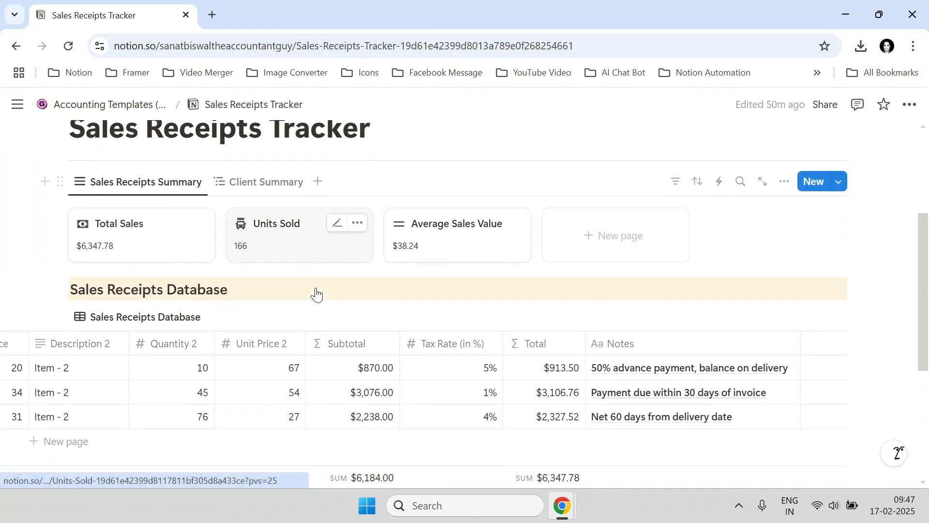
scroll(318, 290, "down", 5)
scroll(504, 328, "up", 2)
left_click_drag(558, 345, 68, 346)
scroll(361, 315, "up", 3)
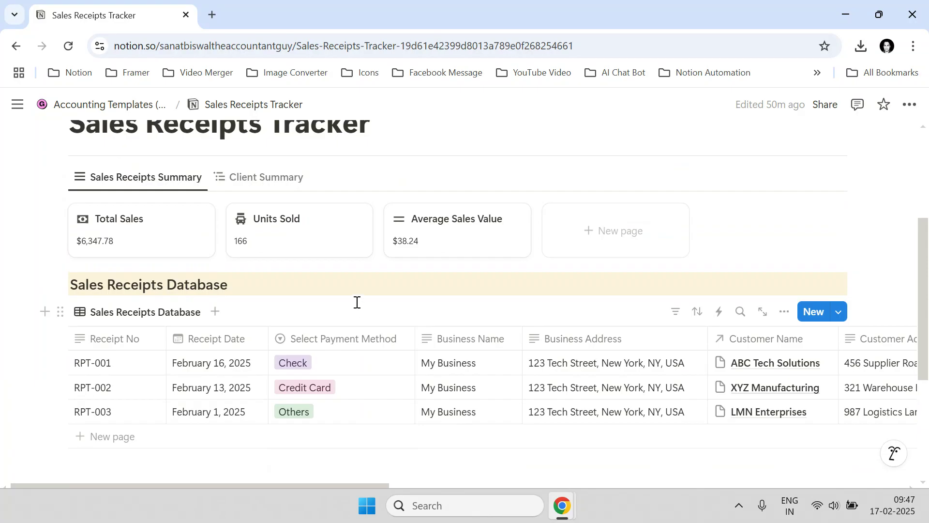
scroll(322, 261, "up", 3)
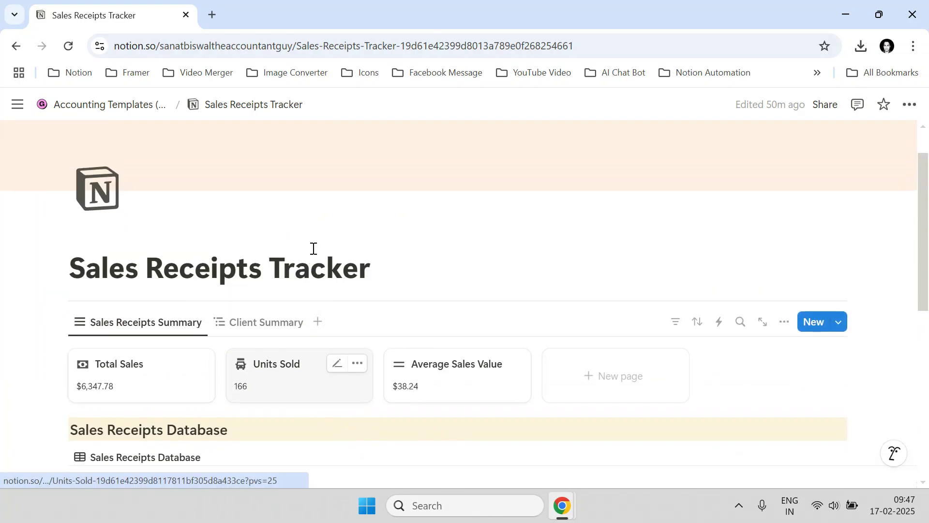
Switch to the PDFOutput document generator at pdfoutput.com
mouse_move(557, 514)
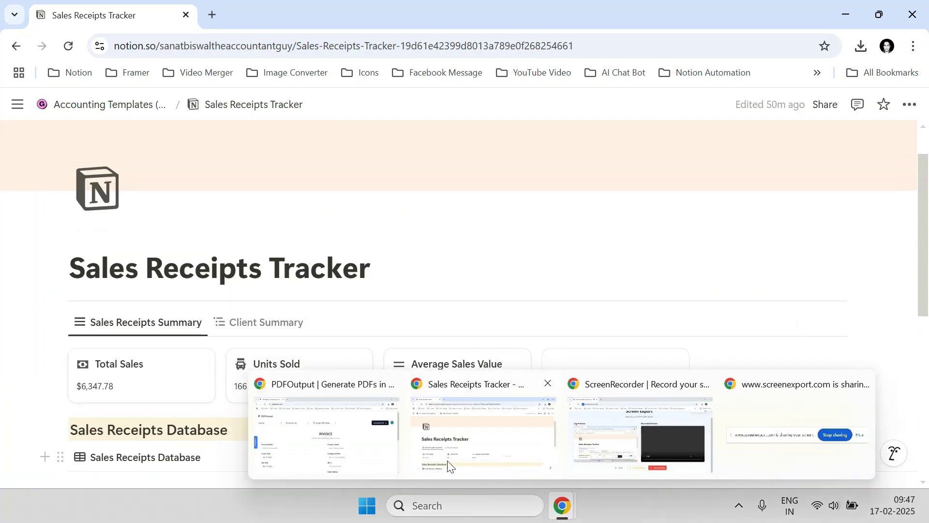
left_click(361, 455)
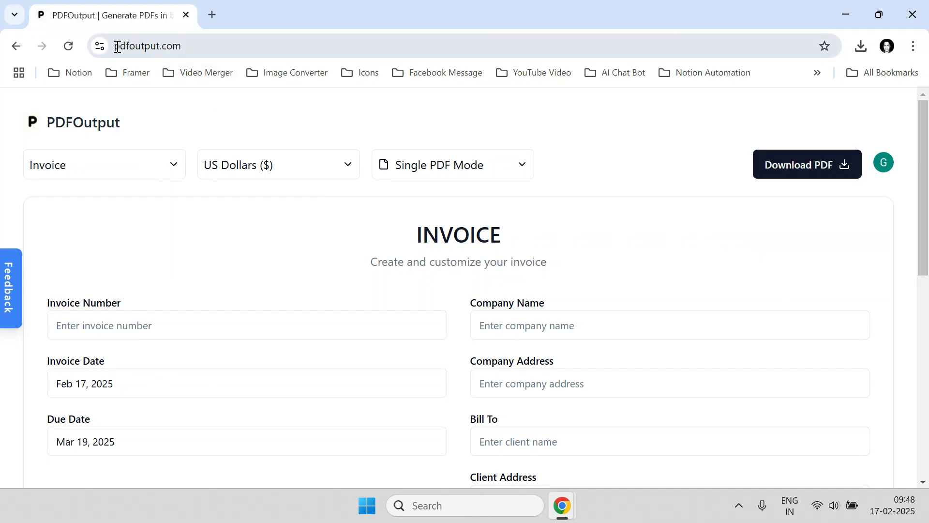
left_click_drag(117, 46, 187, 52)
left_click(179, 118)
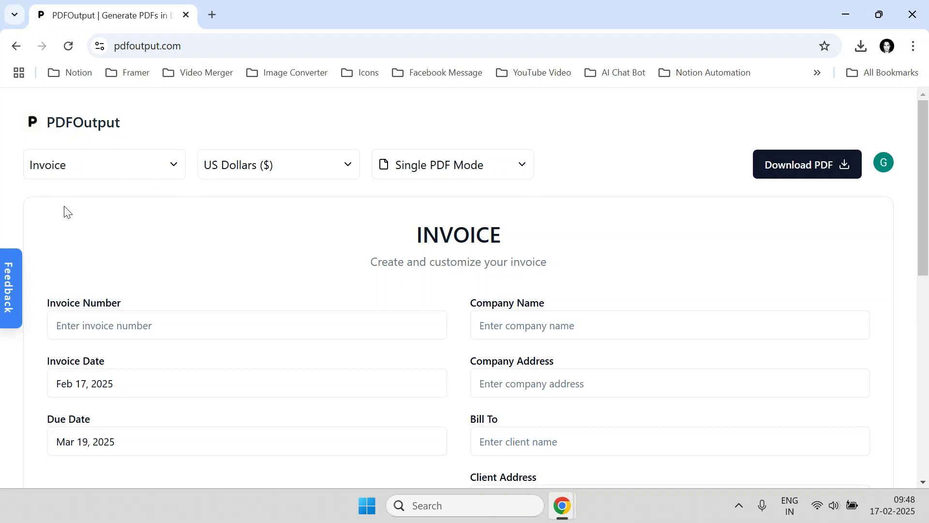
Find and select the Sales Receipt template, and look over its blank form
left_click(127, 168)
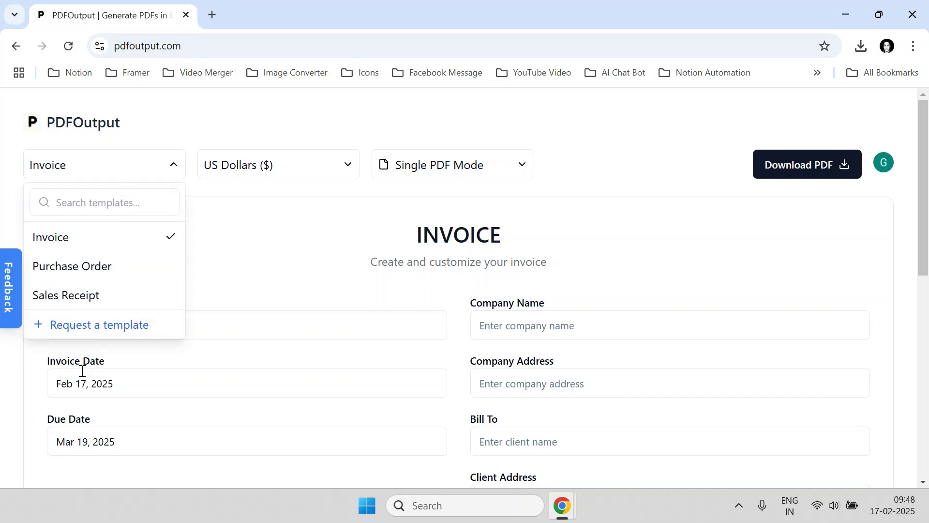
left_click(115, 199)
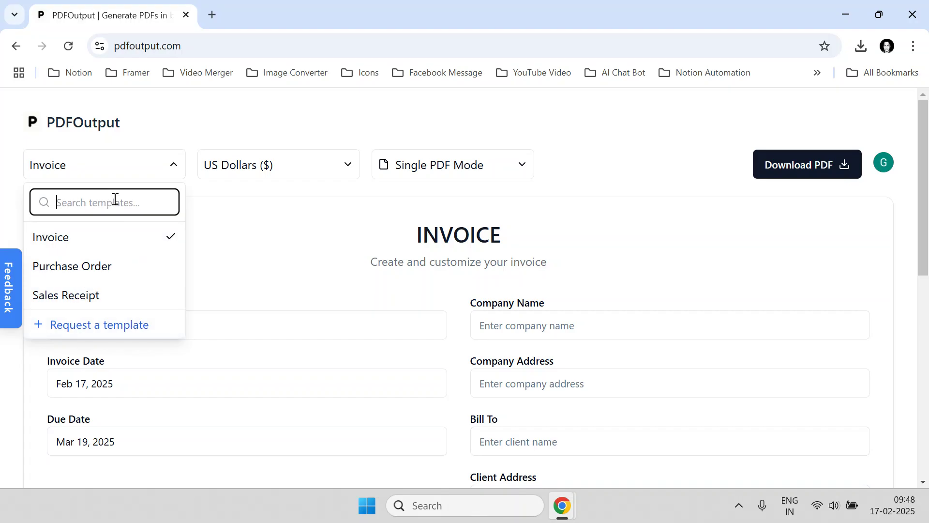
type("Sale")
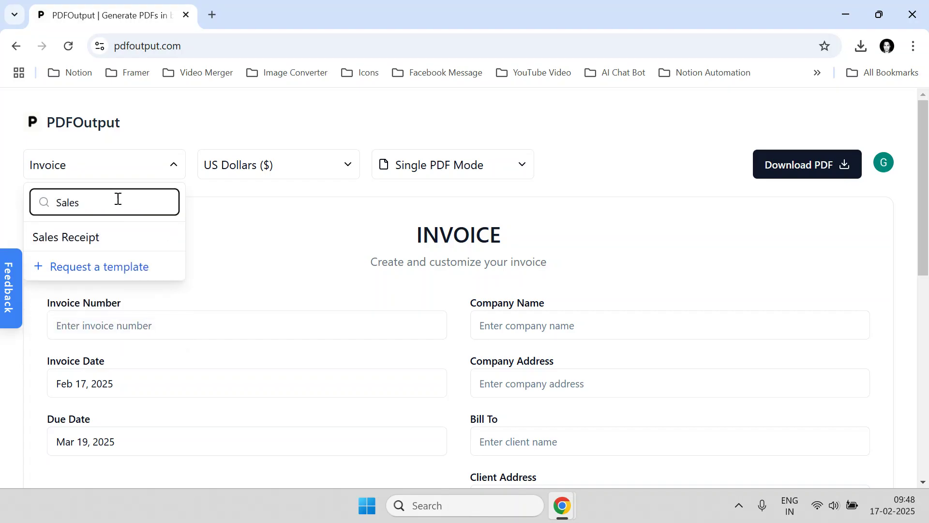
type("s")
left_click(95, 242)
scroll(415, 280, "down", 8)
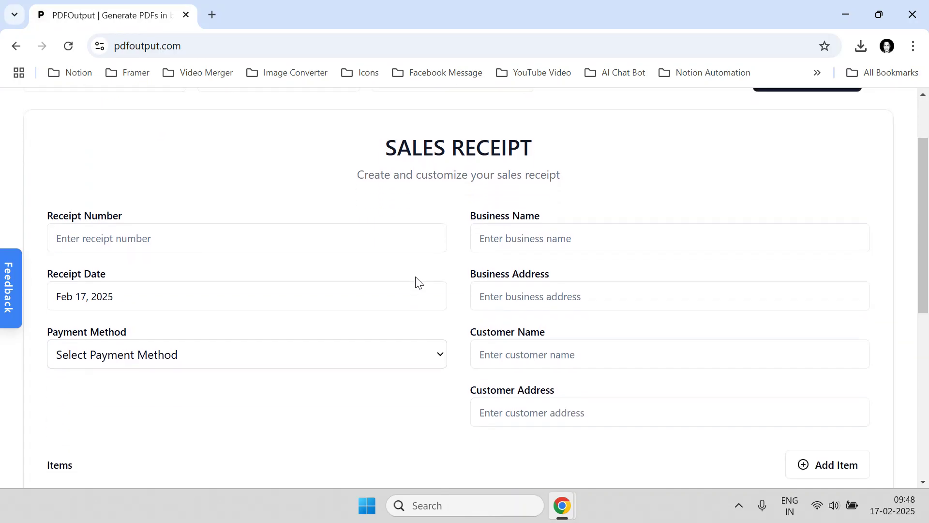
scroll(416, 281, "up", 8)
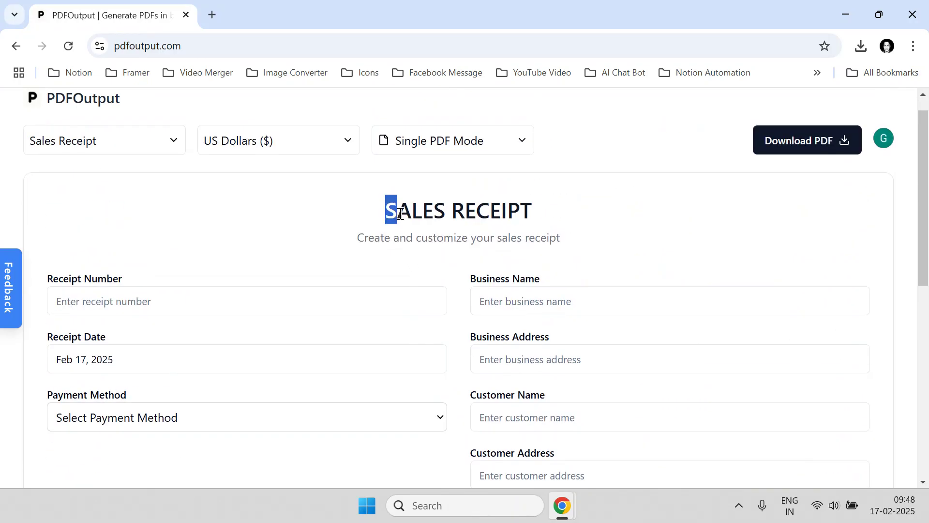
left_click_drag(401, 214, 538, 221)
left_click(405, 260)
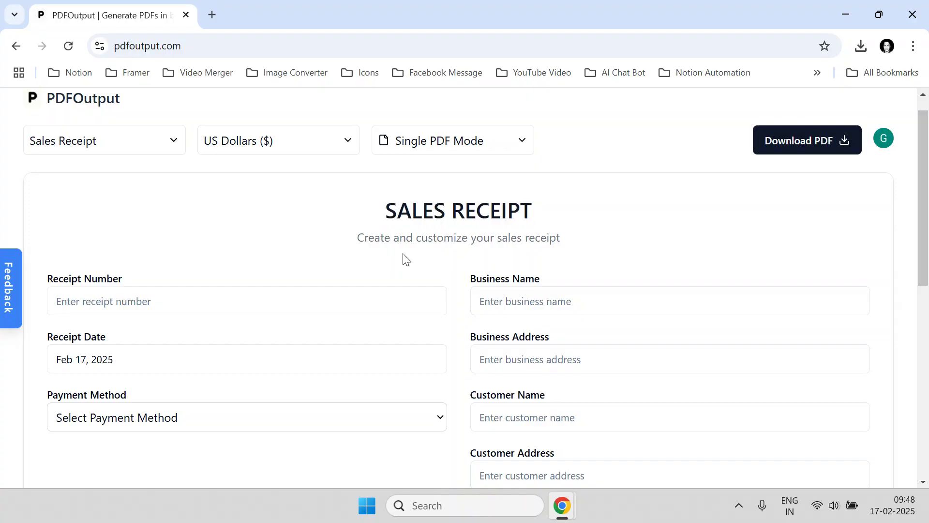
scroll(518, 255, "down", 1)
scroll(516, 252, "up", 4)
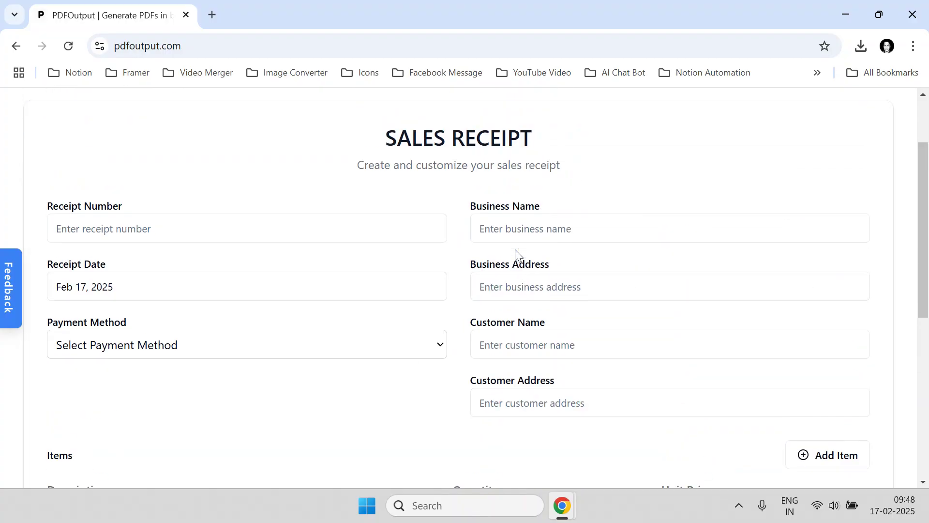
Fill in the receipt number RPT-001 and the business name The Accountant Guy
left_click(196, 228)
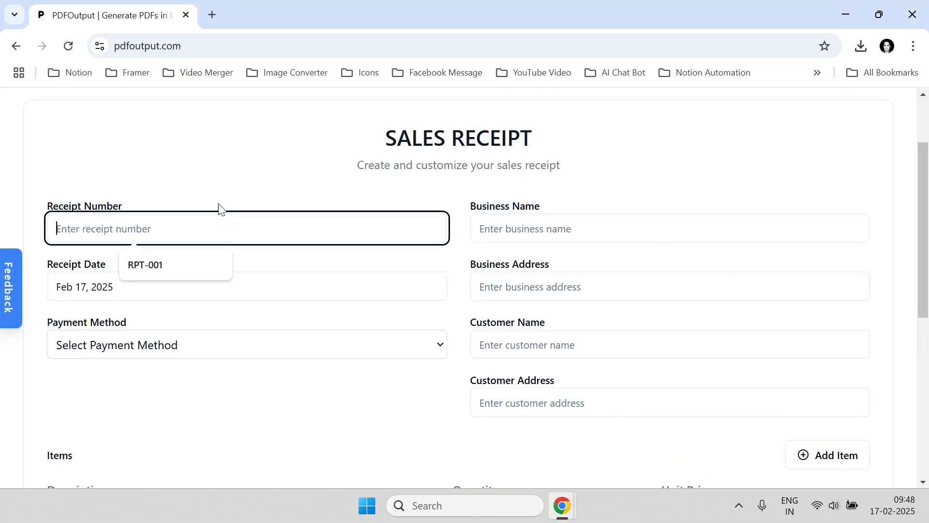
left_click(226, 186)
left_click(166, 234)
left_click(152, 267)
left_click(508, 233)
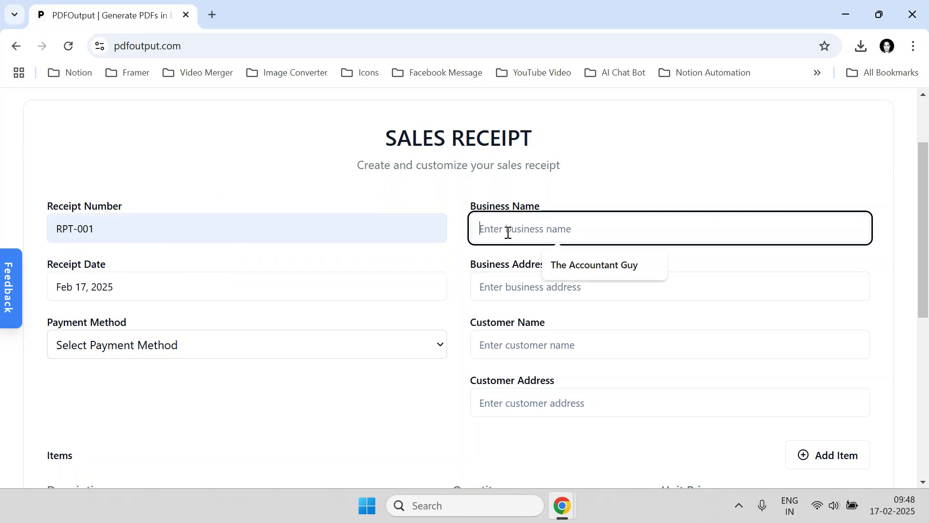
left_click(595, 265)
left_click(601, 287)
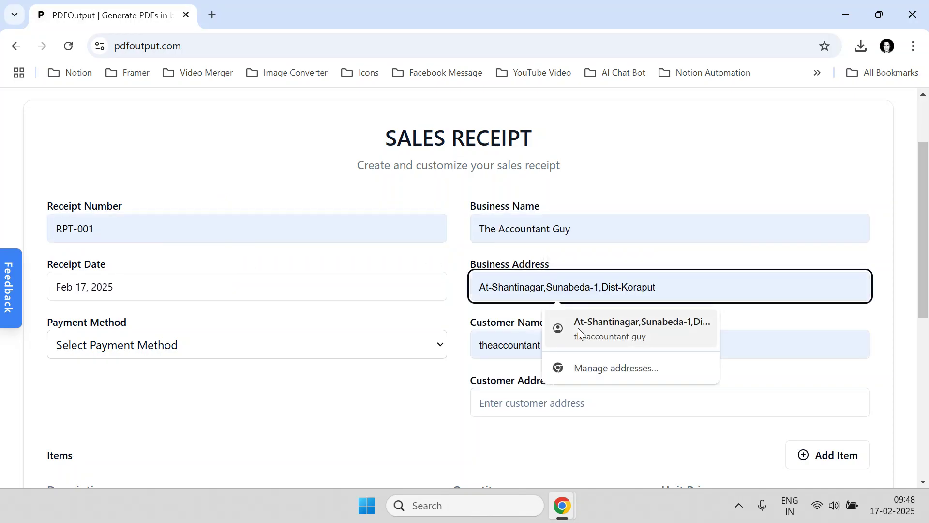
left_click(576, 329)
key("ctrl+a")
key("BackSpace")
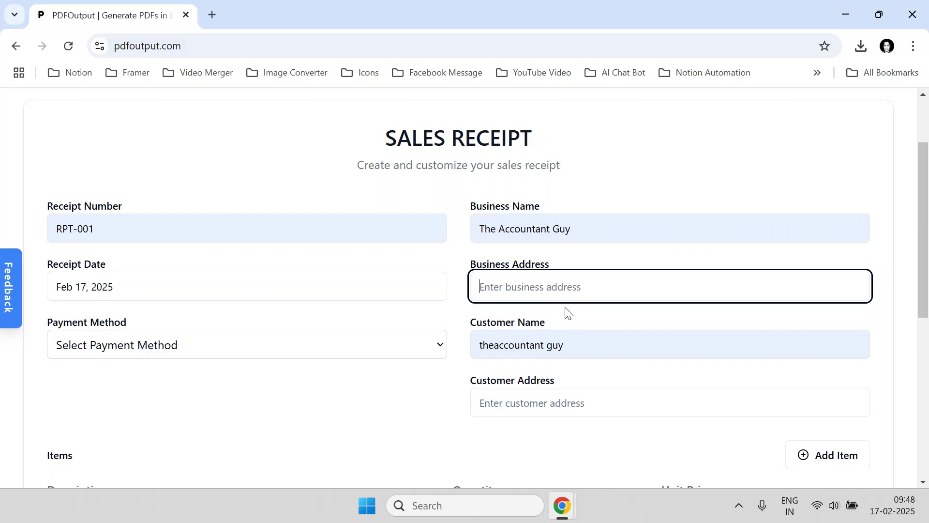
left_click(575, 333)
key("ctrl+a")
key("BackSpace")
left_click(572, 272)
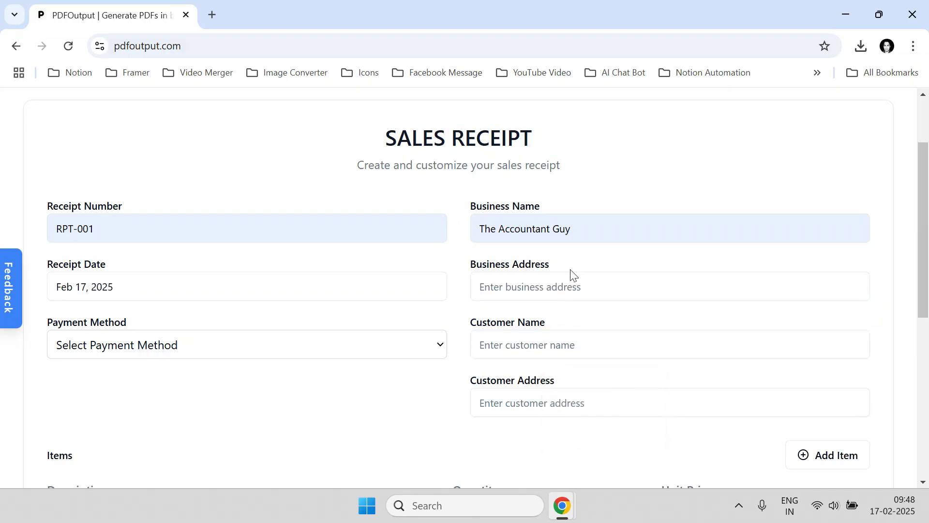
mouse_move(563, 505)
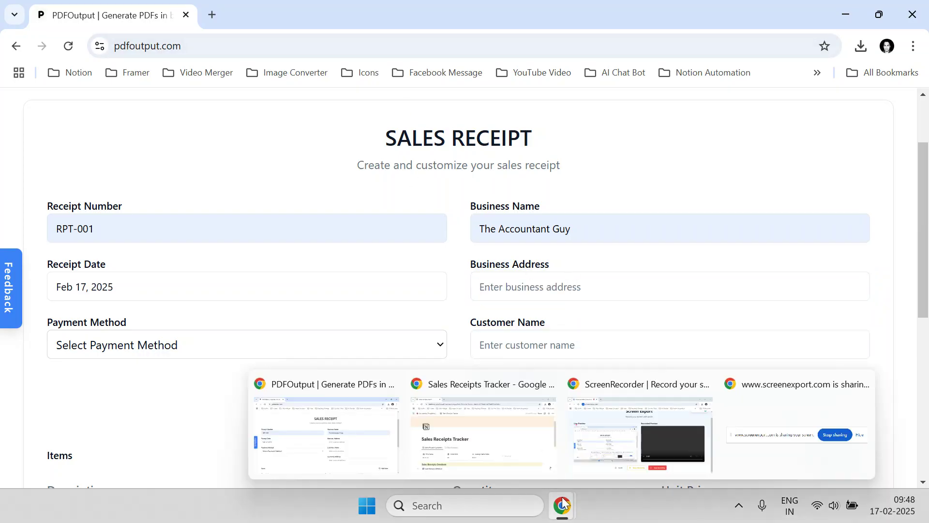
left_click(612, 458)
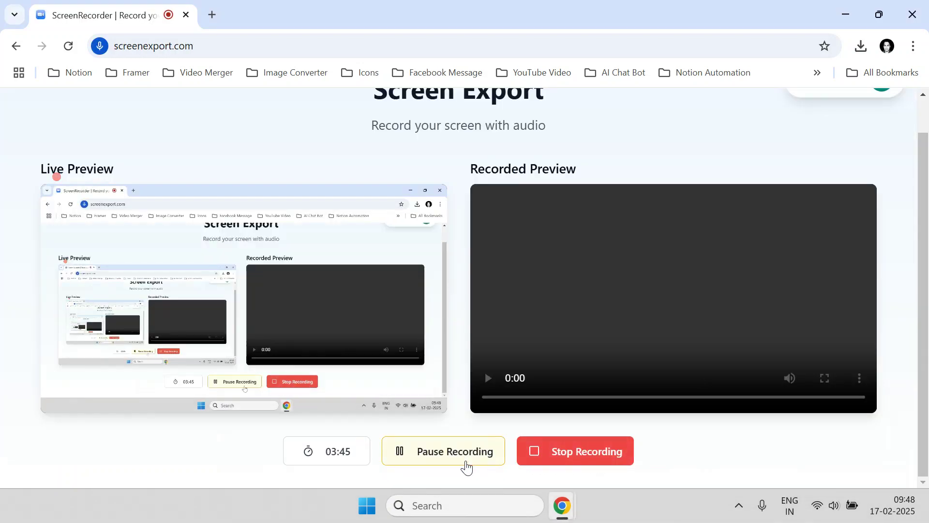
Return to the PDFOutput sales receipt form and set the payment method to Debit Card
mouse_move(562, 506)
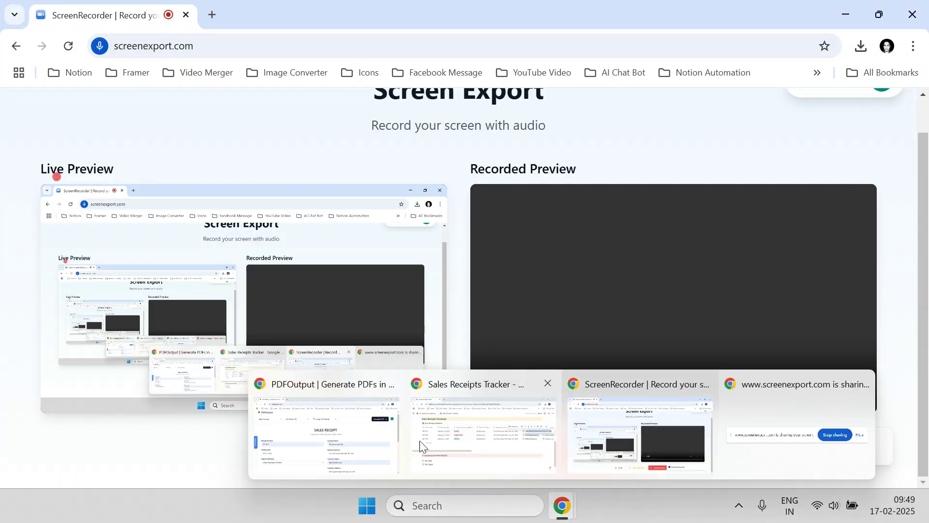
left_click(368, 443)
scroll(300, 343, "down", 1)
left_click(134, 231)
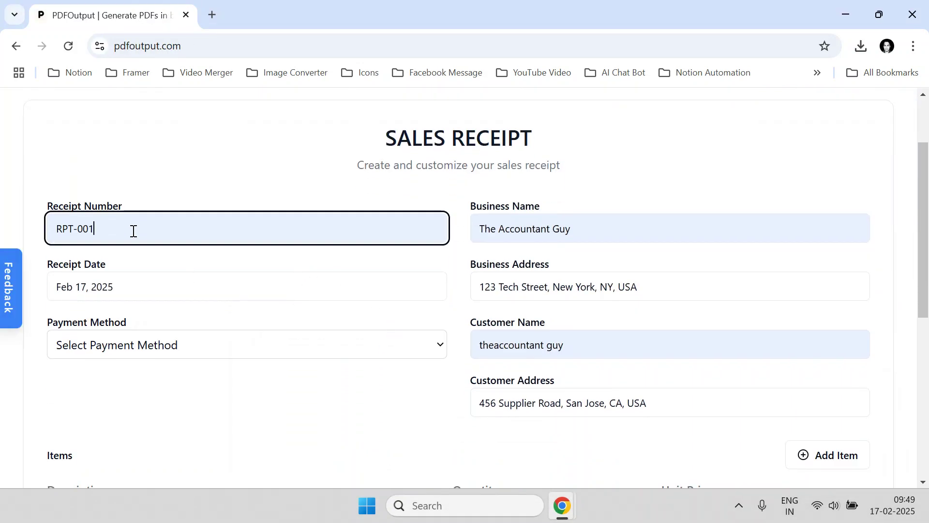
left_click(145, 345)
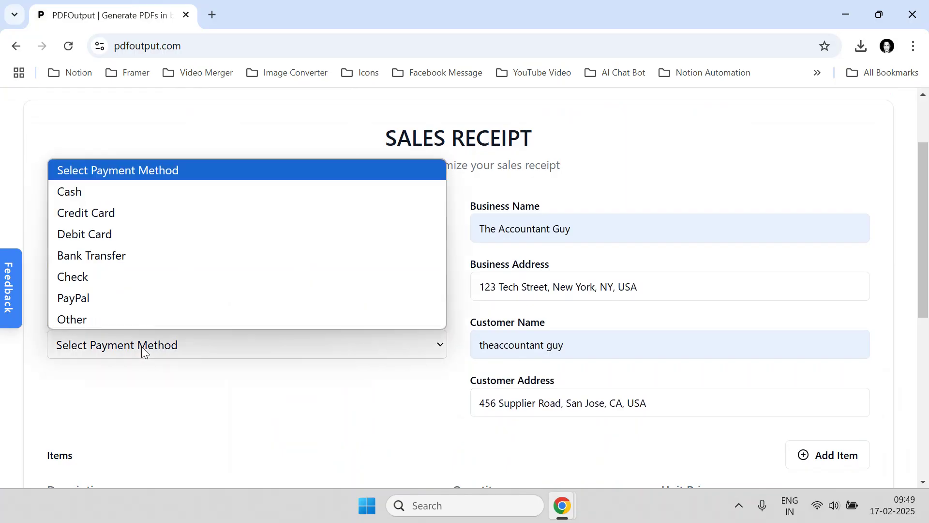
left_click(121, 242)
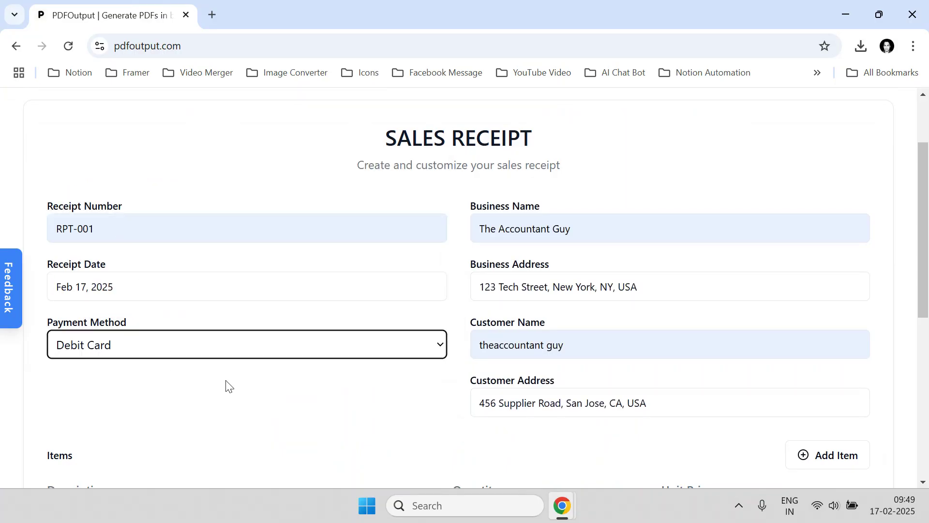
Fill in the first item row with description Item - 1, quantity 10 and unit price 20
scroll(540, 378, "down", 3)
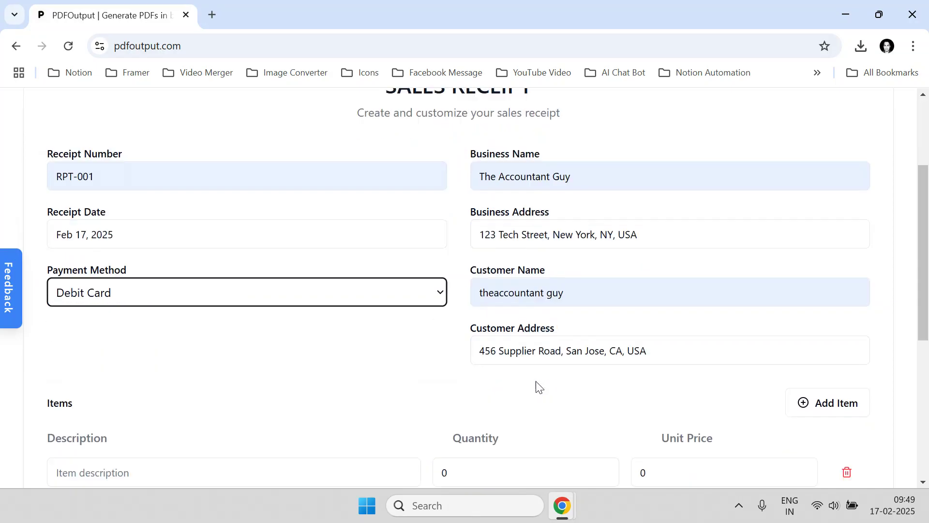
left_click(234, 394)
type("ite")
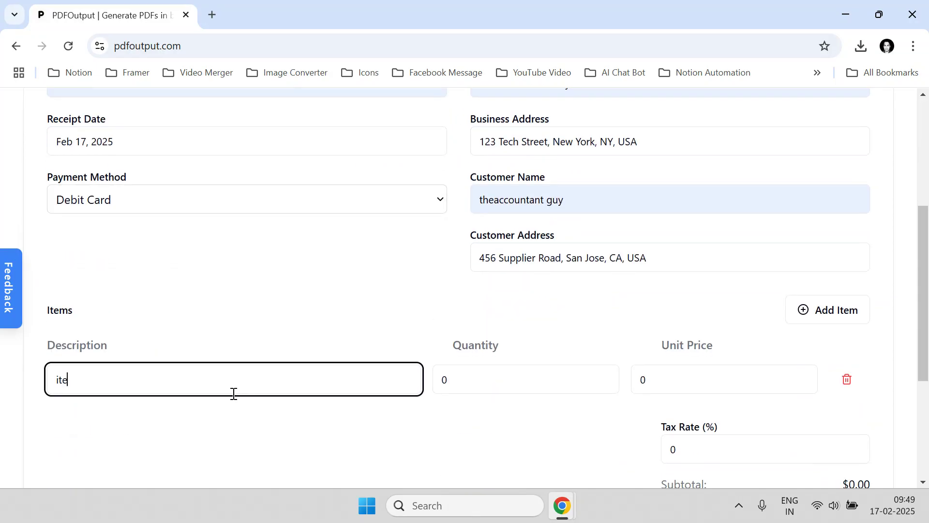
key("BackSpace")
key("BackSpace")
type("I")
key("Tab")
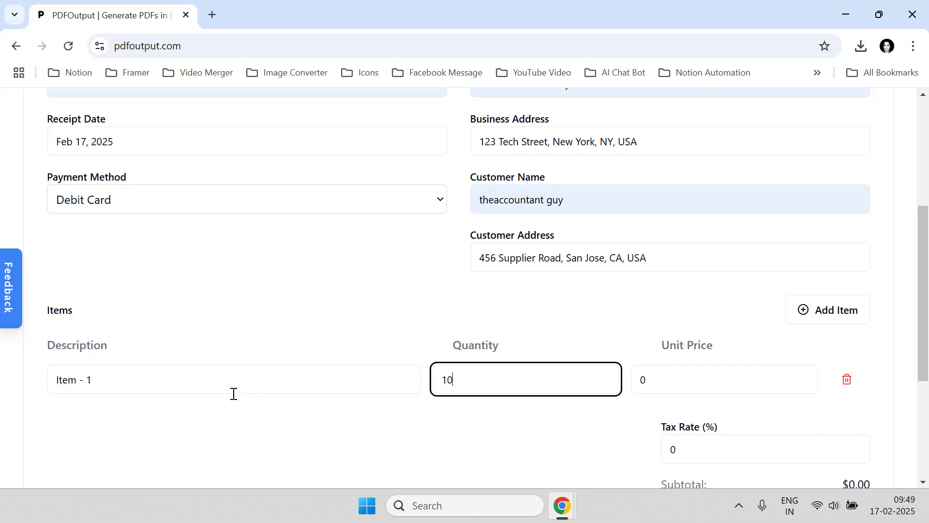
key("Tab")
type("20")
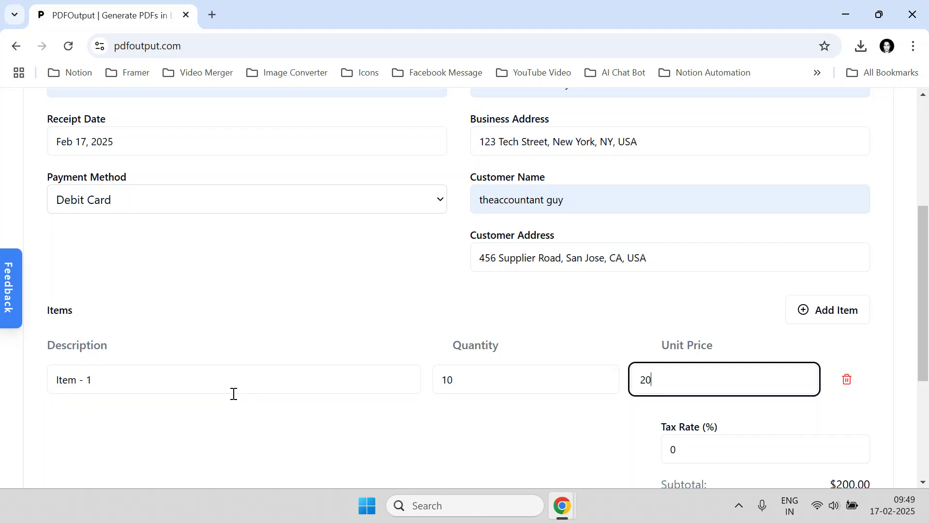
Switch to the Notion Sales Receipts Tracker and check the item columns of the first receipt
mouse_move(580, 507)
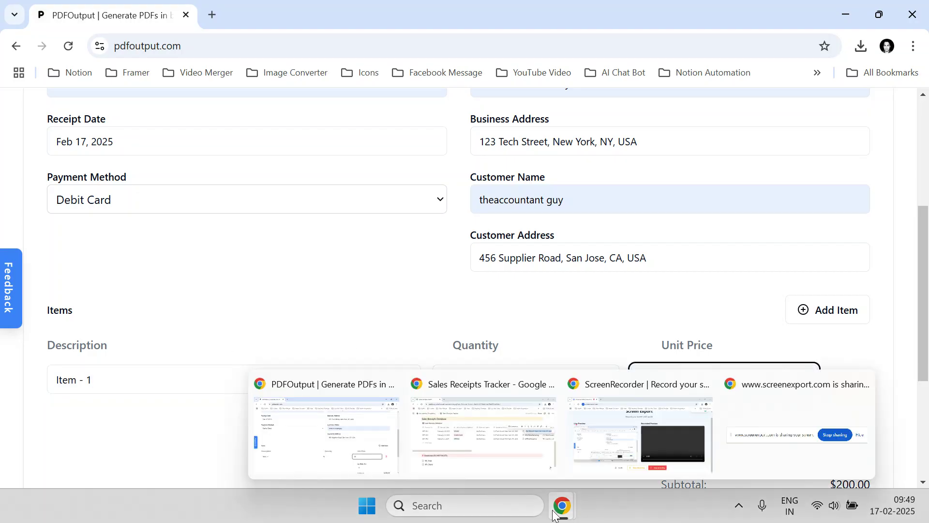
left_click(535, 459)
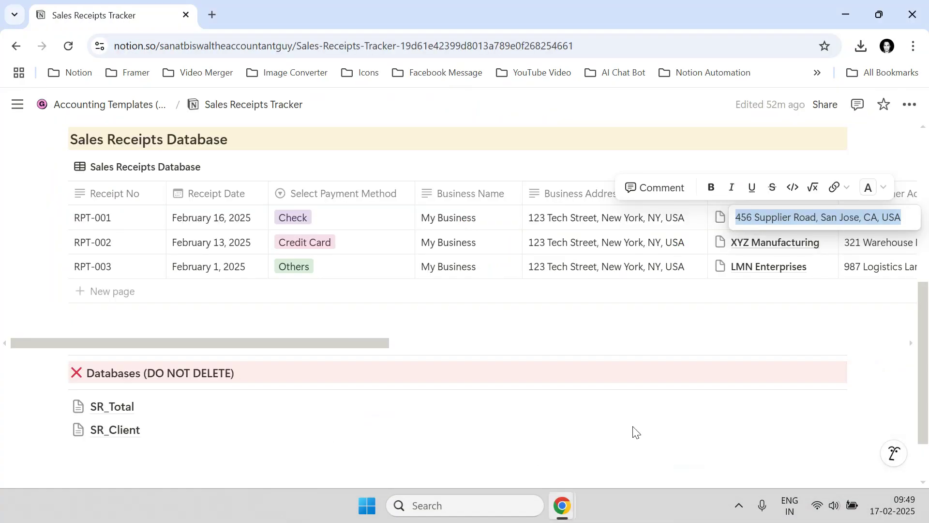
left_click(468, 348)
left_click_drag(372, 345, 649, 351)
left_click(55, 217)
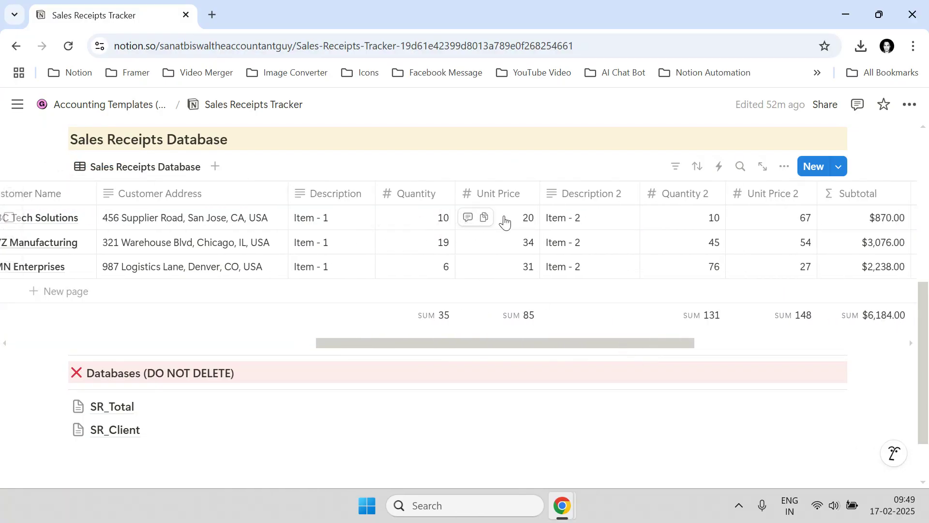
Add a second item row to the PDFOutput sales receipt with description Item - 2, quantity 10 and unit price 67
key("alt+Tab")
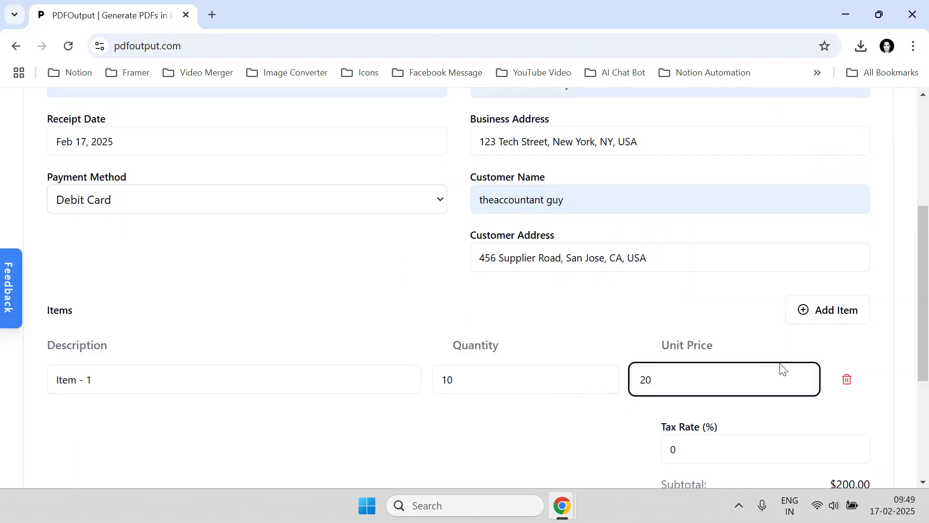
left_click(818, 318)
left_click(280, 427)
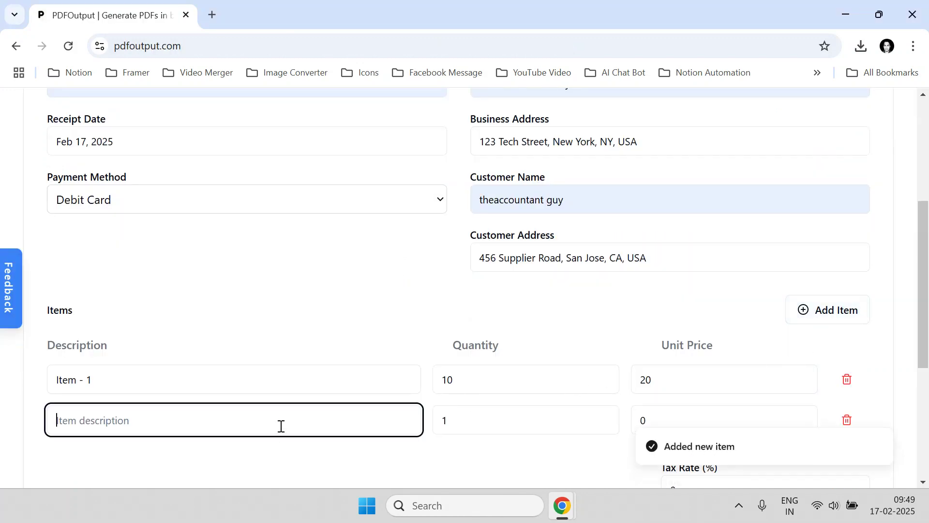
type("Item - 2")
key("Tab")
key("alt+Tab")
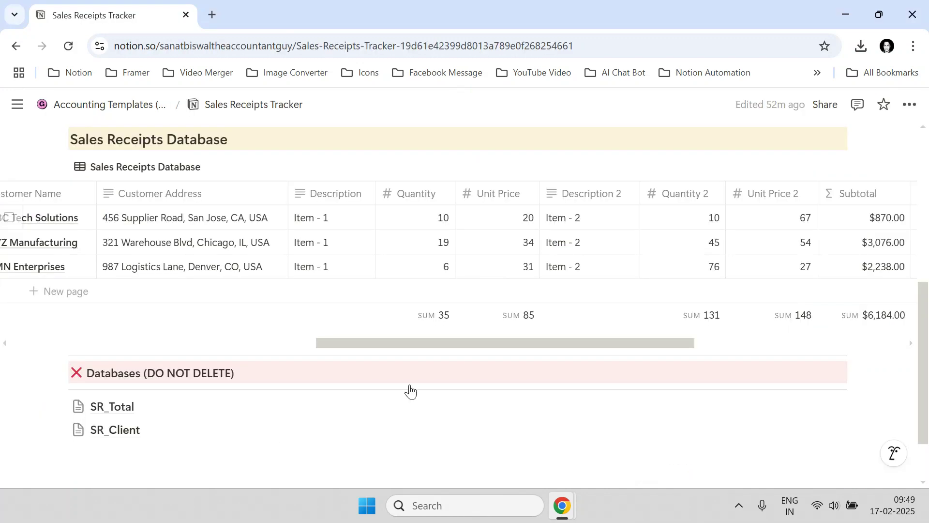
key("alt+Tab")
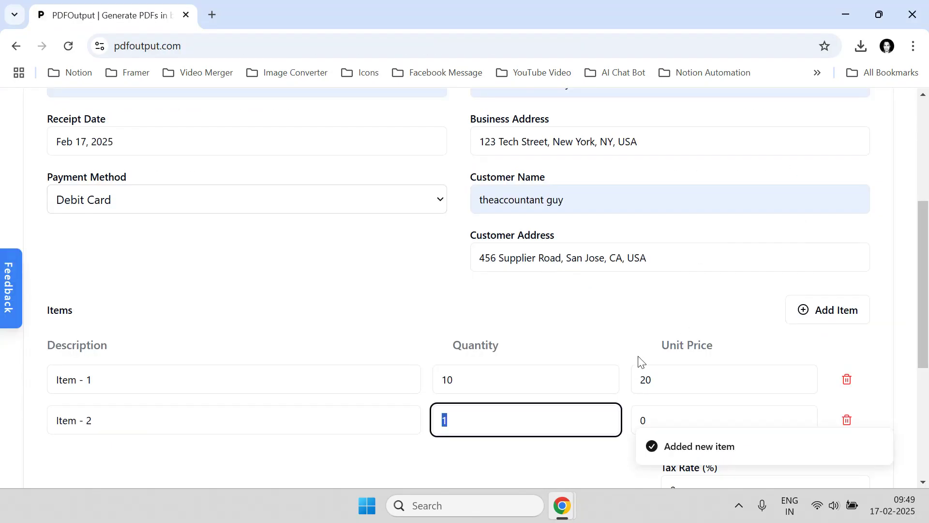
type("0")
key("Tab")
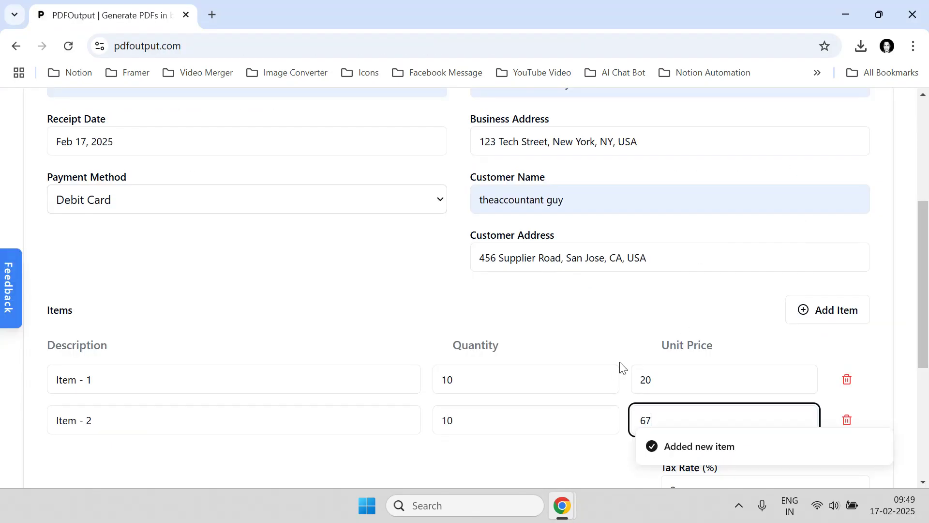
Look up the first receipt's tax rate in the Notion tracker, set it to 5% on the PDFOutput receipt, and check the total in Notion
scroll(658, 296, "down", 1)
key("alt+Tab")
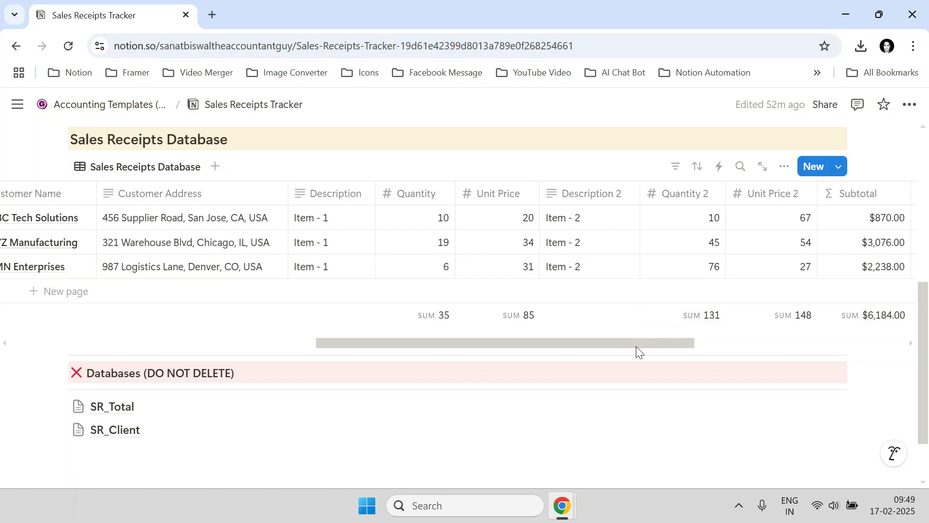
left_click_drag(637, 347, 761, 343)
key("alt+Tab")
scroll(714, 381, "down", 1)
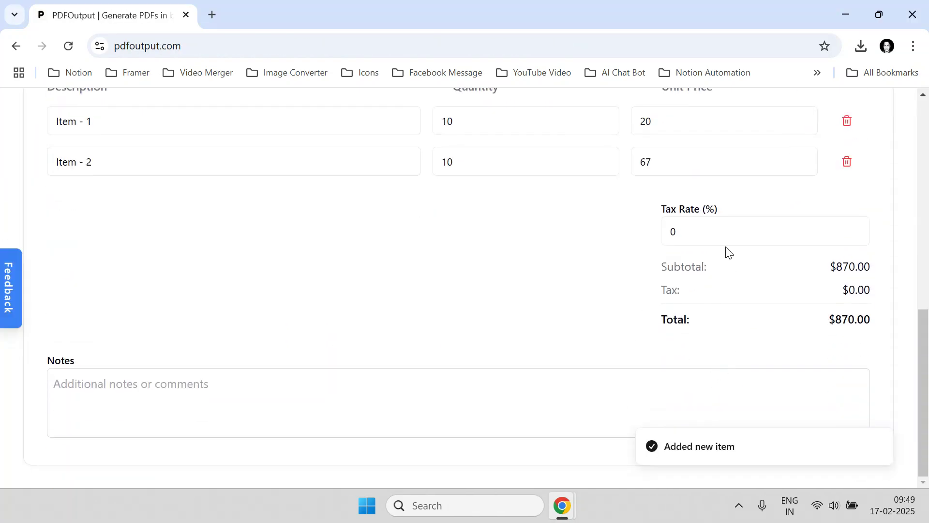
left_click(725, 241)
key("BackSpace")
type("5")
key("alt+Tab")
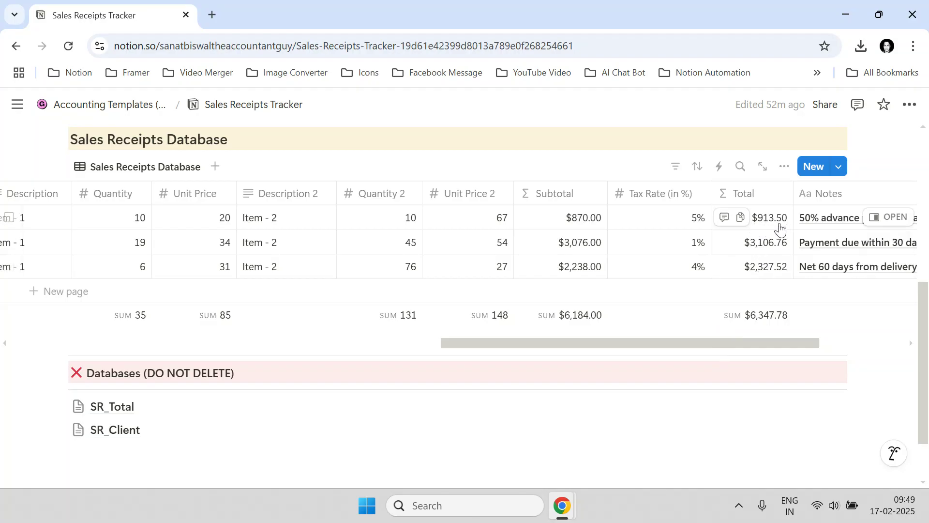
Copy the first receipt's note "50% advance payment, balance on delivery" from the Notion tracker into the PDFOutput receipt's notes
key("alt+Tab")
left_click(704, 387)
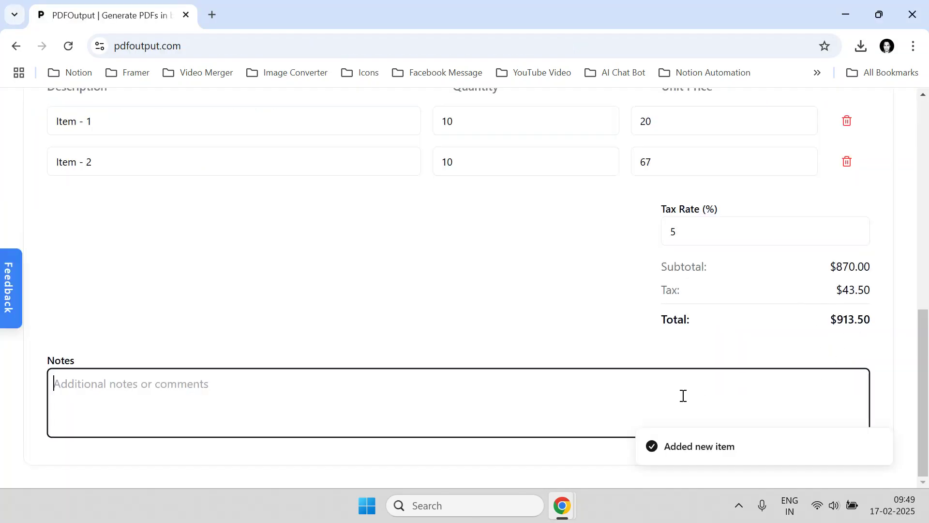
key("alt+Tab")
left_click(820, 218)
key("ctrl+a")
key("ctrl+c")
key("alt+Tab")
key("ctrl+v")
left_click(530, 351)
Change the receipt currency to Euro (€) and check the totals
scroll(532, 352, "up", 3)
scroll(532, 352, "up", 5)
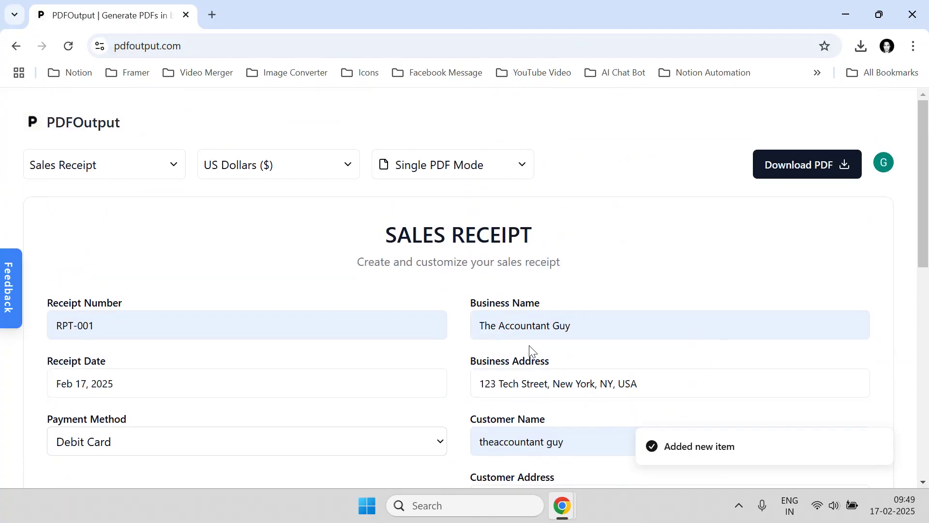
left_click(312, 175)
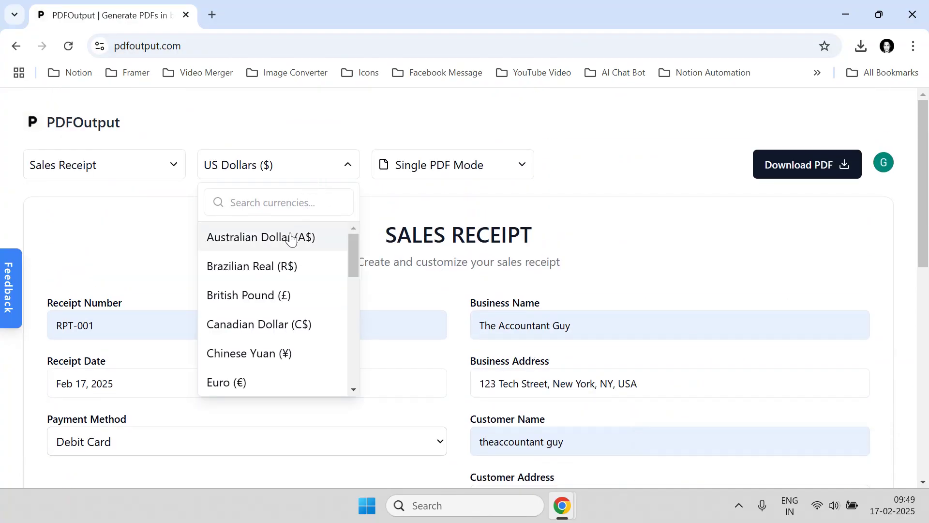
left_click(265, 195)
type("euro")
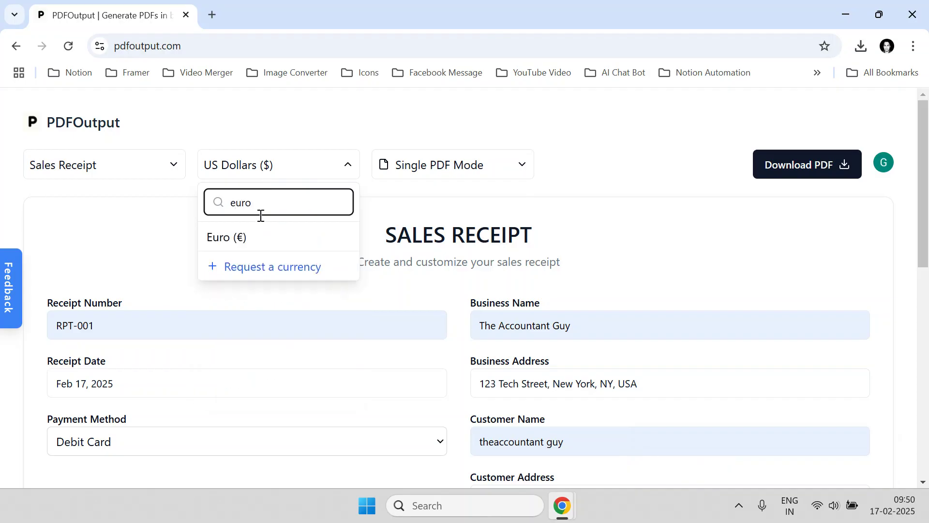
left_click(253, 244)
scroll(590, 305, "down", 10)
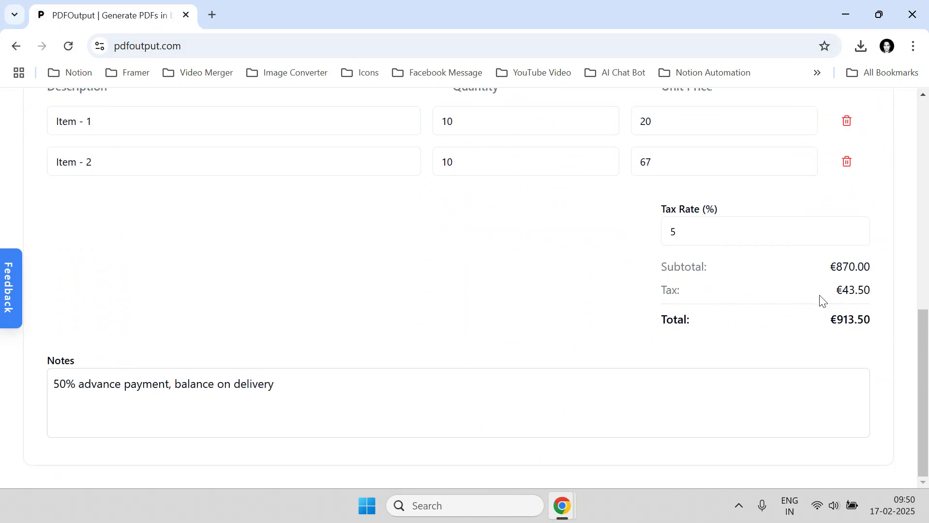
Set the receipt currency back to US Dollars ($)
scroll(436, 303, "up", 10)
left_click(268, 169)
left_click(260, 197)
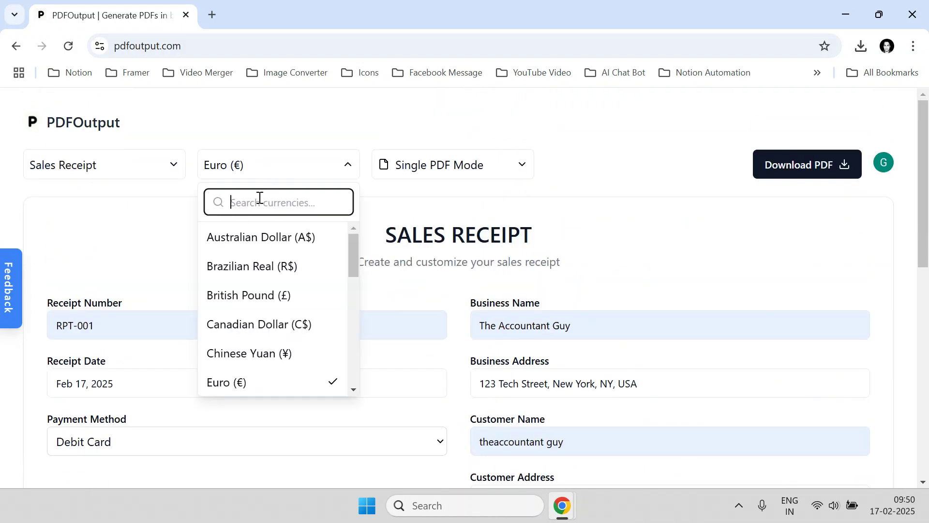
type("us")
left_click(276, 310)
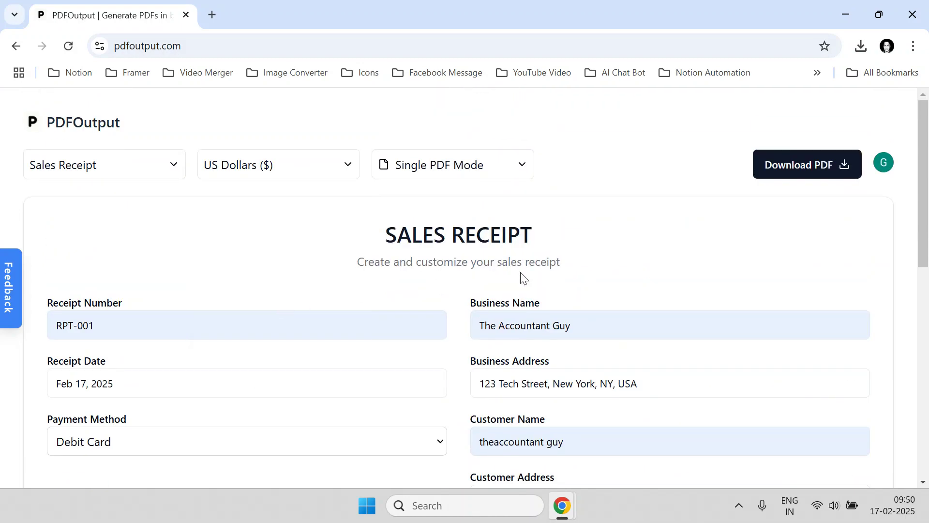
Download the receipt as a PDF, open sales_receipt-RPT-001.pdf to review its details, and close it
left_click(817, 164)
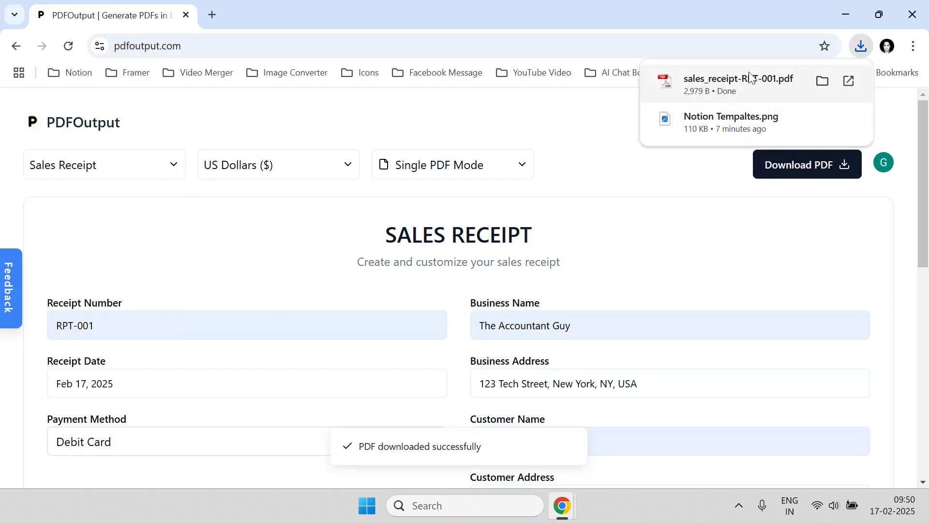
left_click(738, 83)
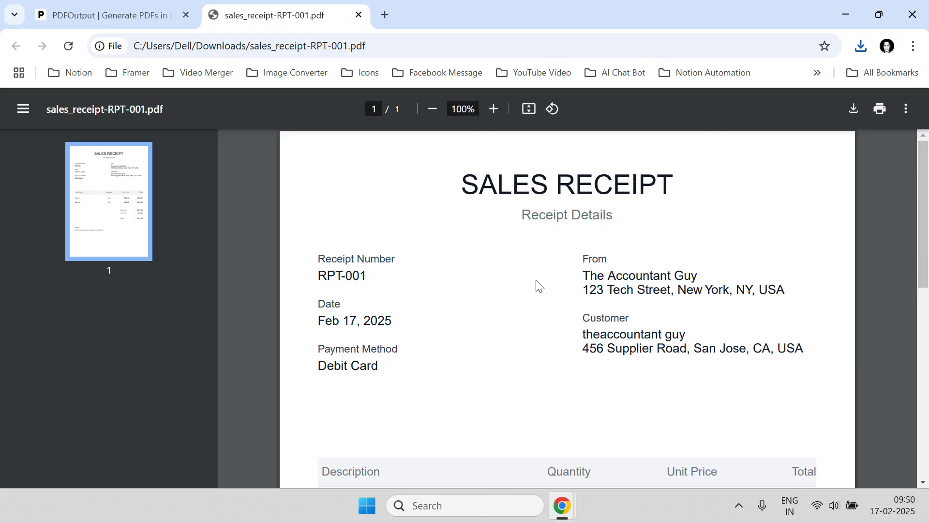
scroll(536, 286, "down", 10)
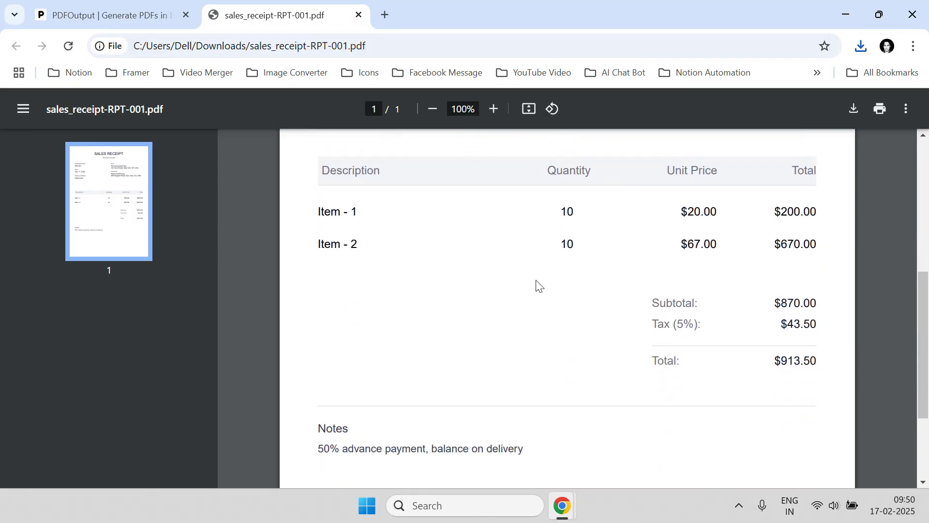
scroll(537, 285, "up", 8)
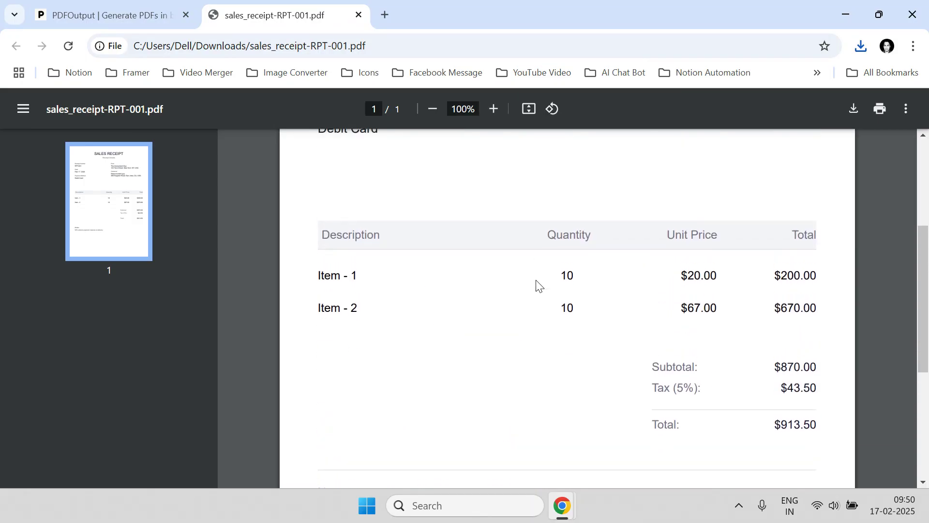
scroll(522, 287, "up", 2)
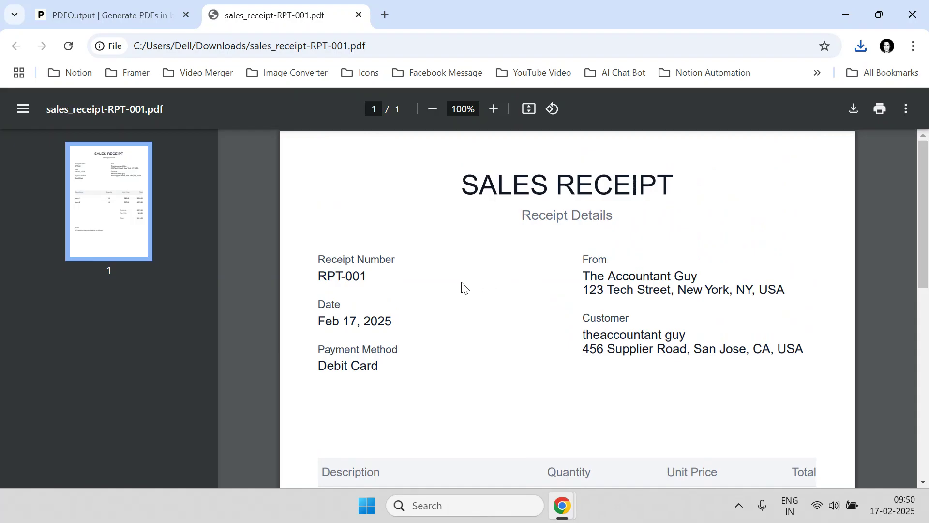
left_click(358, 15)
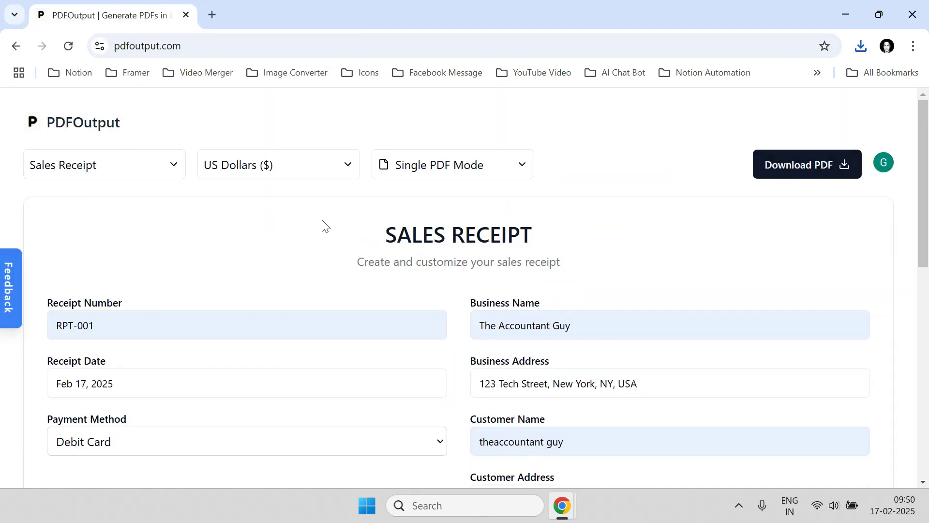
Switch the sales receipt to Bulk Export Mode and look over all columns of the document database
left_click(462, 175)
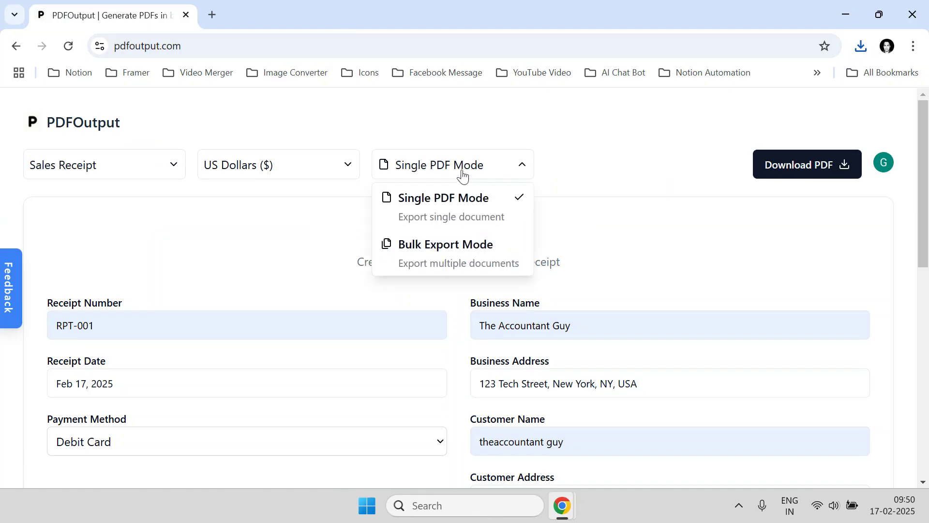
left_click(470, 262)
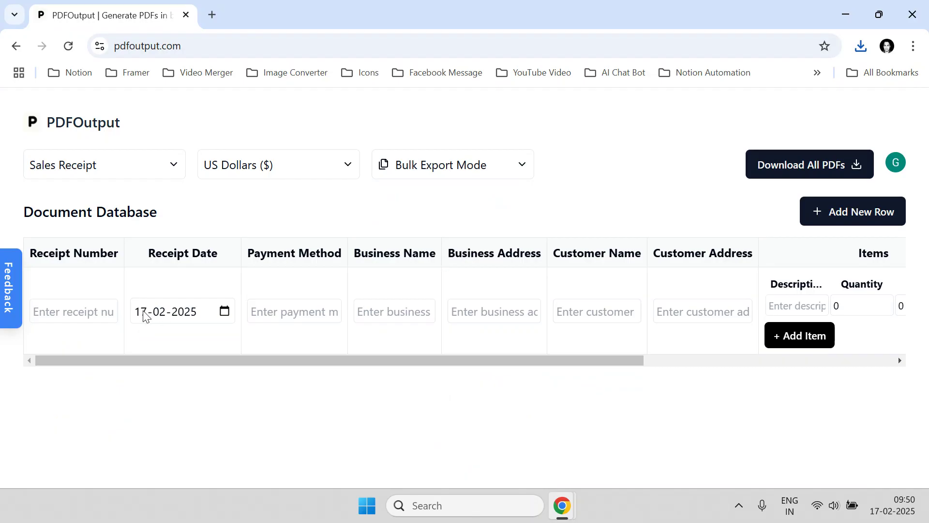
left_click(95, 311)
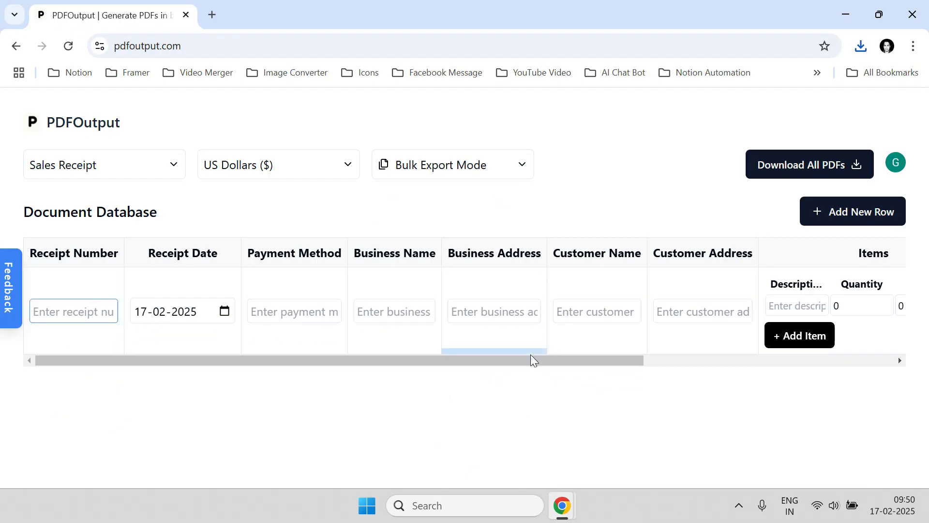
left_click_drag(531, 360, 797, 354)
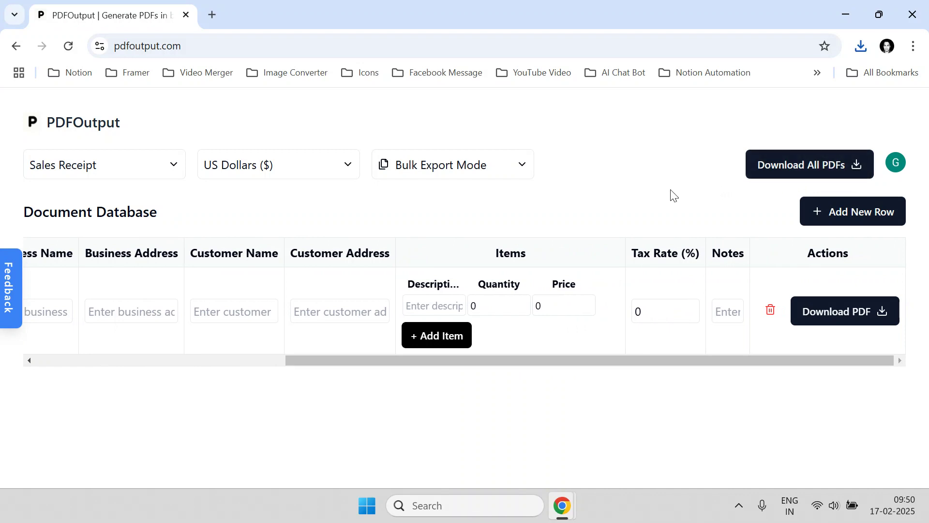
left_click_drag(577, 365, 140, 385)
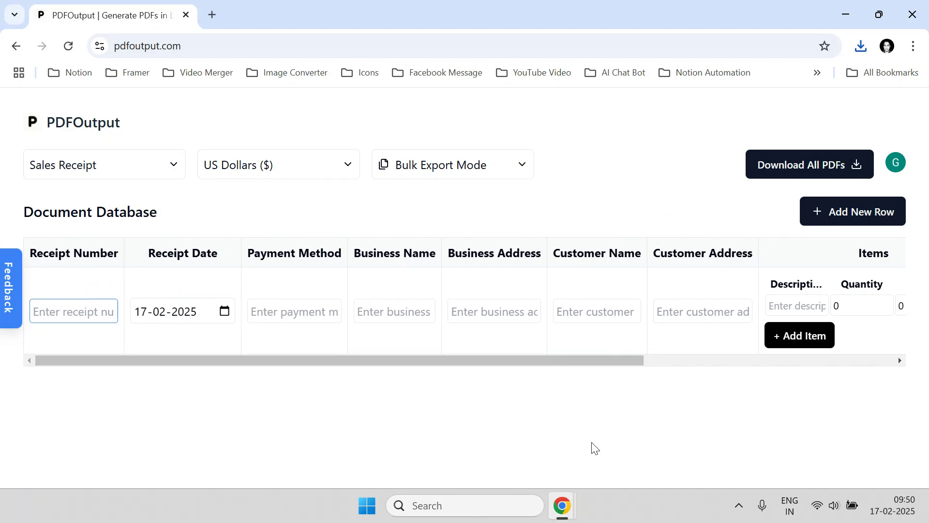
mouse_move(568, 514)
left_click(656, 451)
left_click(459, 450)
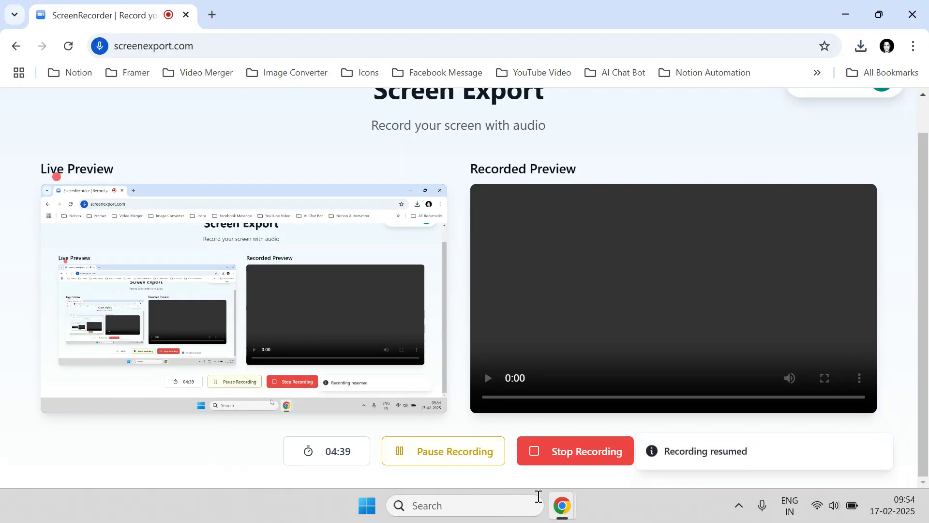
left_click(314, 449)
Make the RPT-001 row taller and widen the Business Name and Business Address columns until the full business address fits
scroll(263, 337, "down", 2)
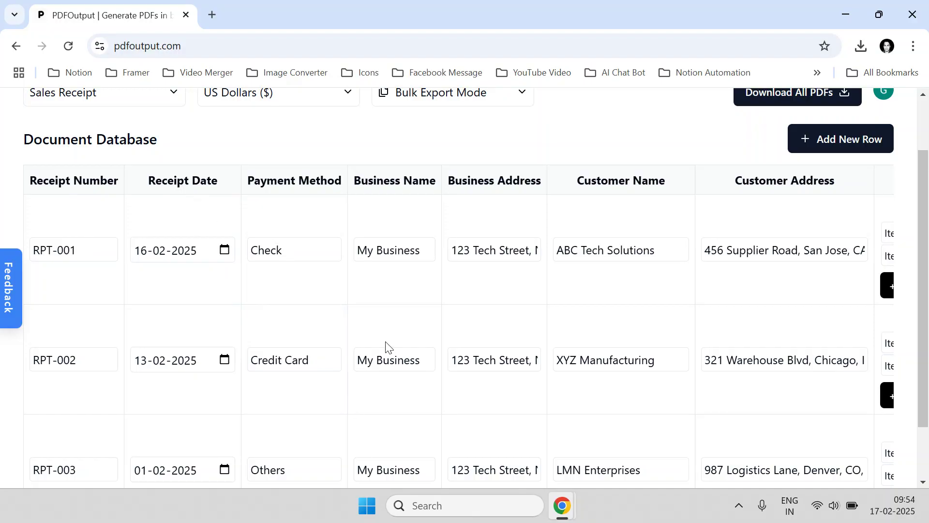
scroll(389, 347, "down", 2)
left_click_drag(440, 458, 412, 415)
scroll(453, 256, "up", 2)
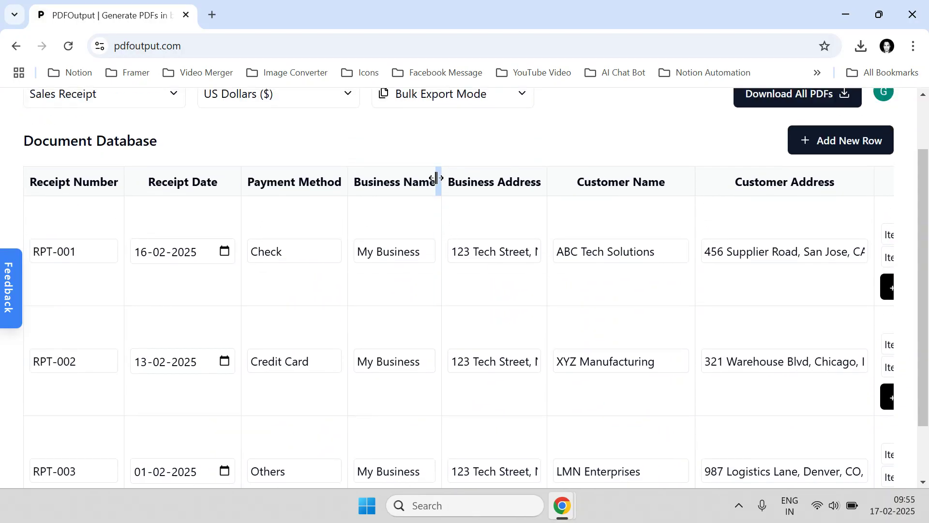
mouse_move(441, 178)
left_mouse_down()
mouse_move(557, 182)
mouse_move(446, 183)
left_mouse_up()
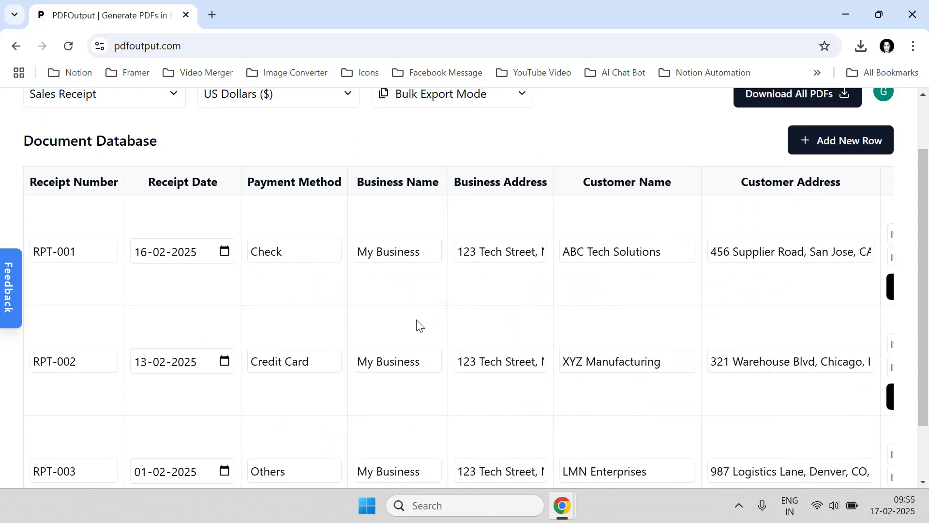
left_click_drag(408, 307, 430, 329)
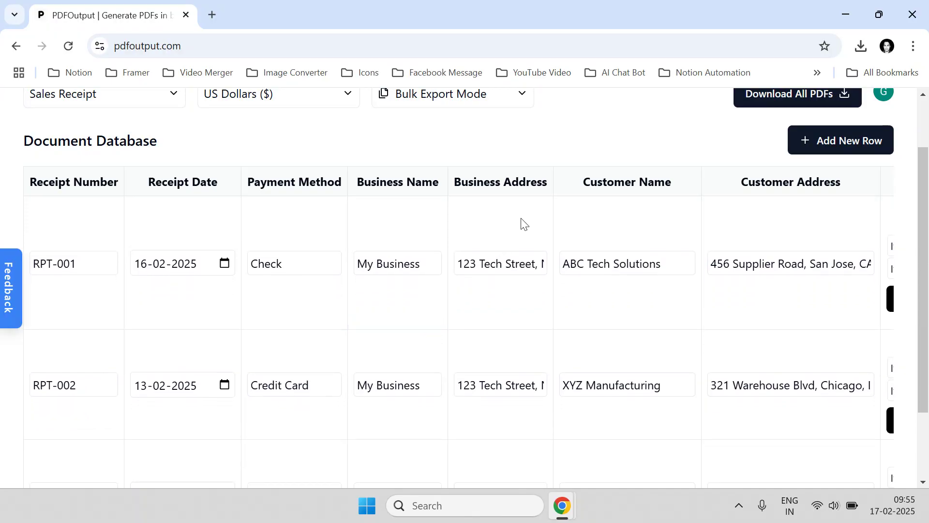
left_click_drag(553, 184, 645, 152)
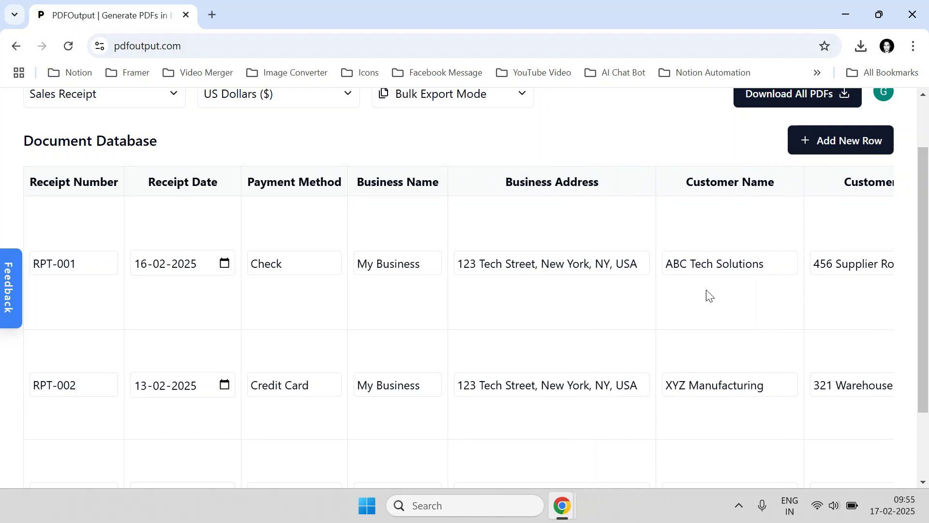
Review the items, tax rates and notes of the three receipts in the document database
scroll(475, 382, "down", 2)
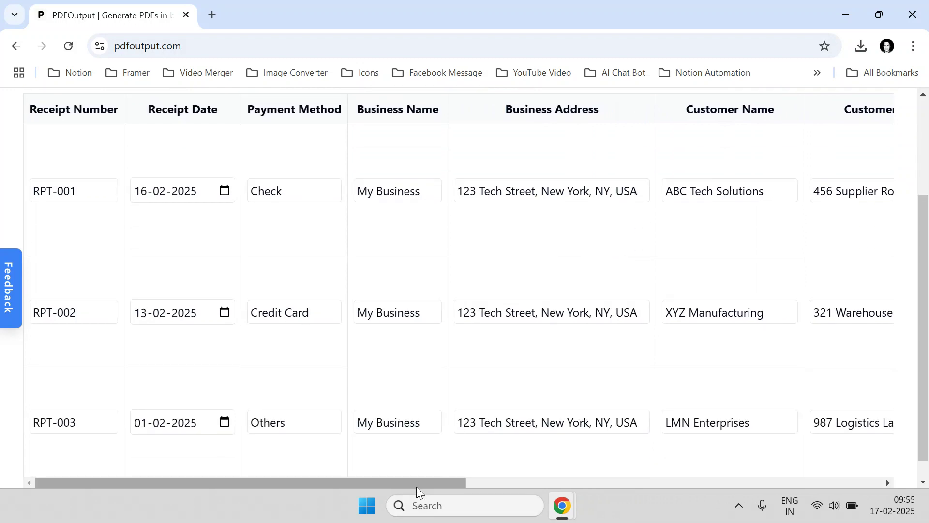
left_click_drag(418, 484, 800, 455)
scroll(795, 358, "up", 2)
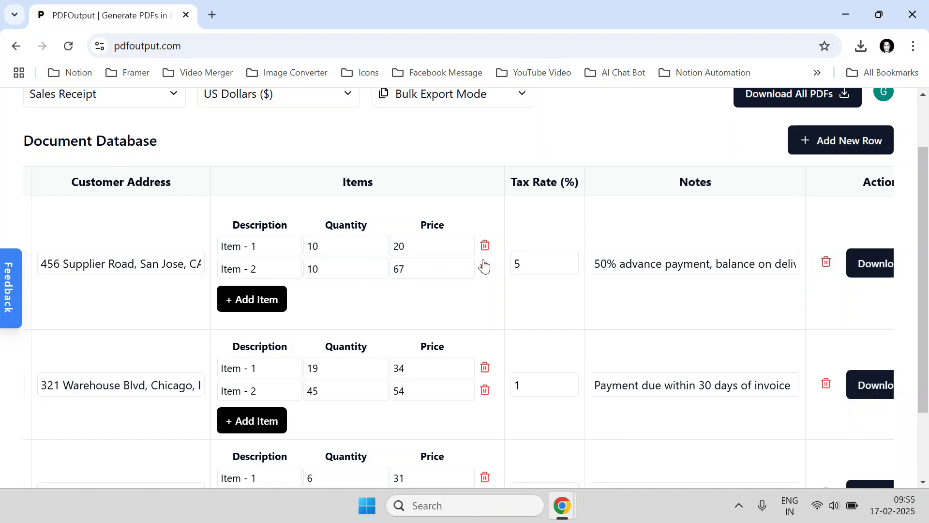
scroll(506, 415, "down", 2)
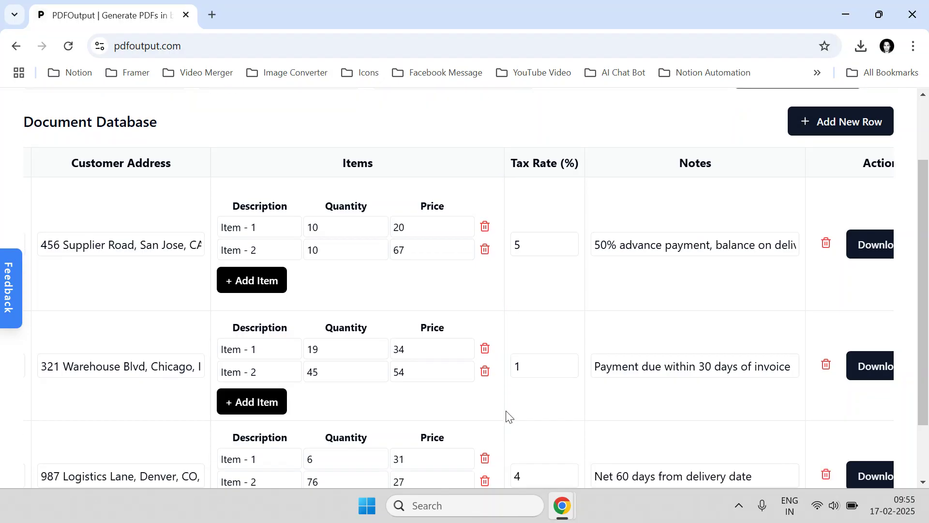
Download all sales receipts in the document database as PDFs in one bulk export
left_click_drag(513, 460, 682, 441)
scroll(678, 339, "up", 3)
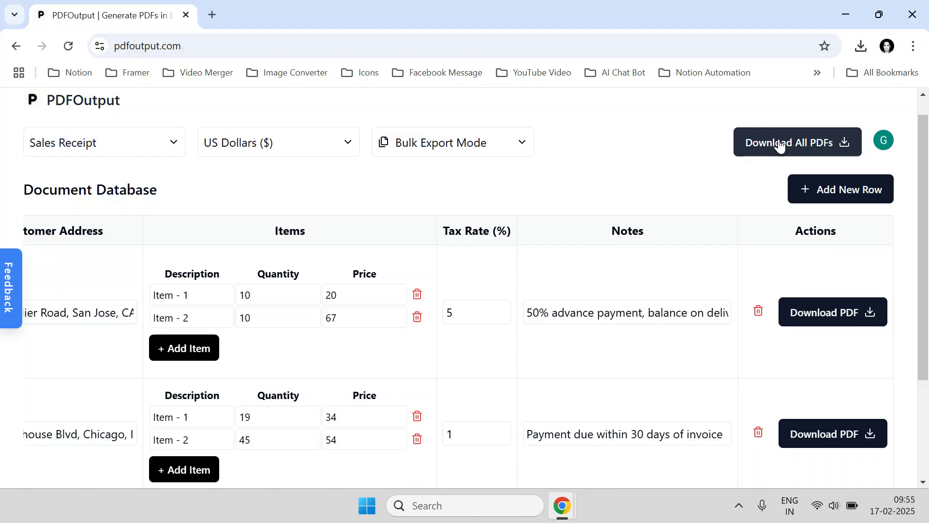
scroll(850, 357, "down", 1)
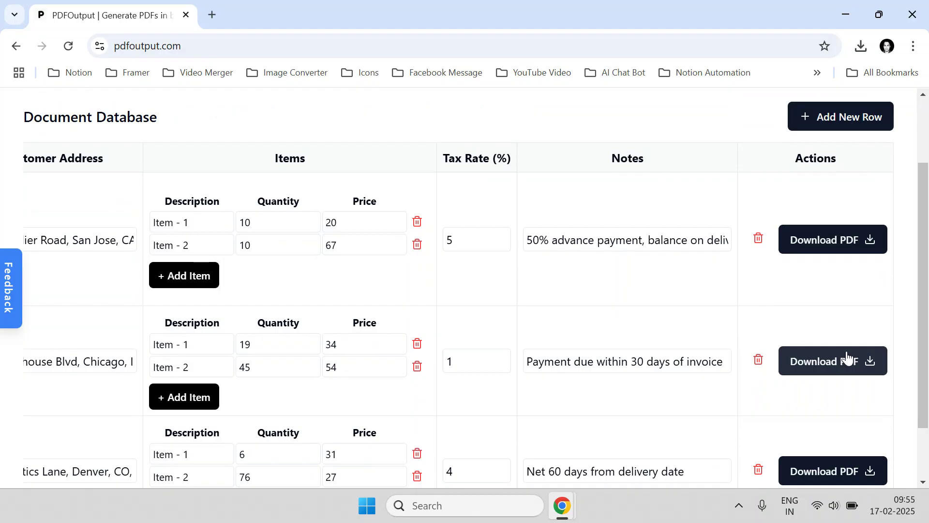
scroll(847, 358, "up", 2)
left_click(780, 175)
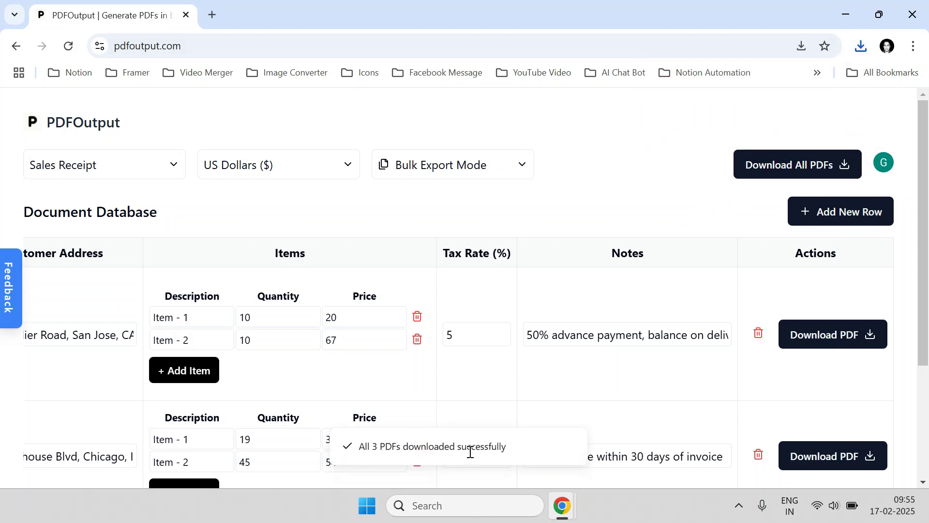
Open sales_receipt-RPT-003.pdf from the recent downloads and compare its total with the Sales Receipts Database in Notion
left_click(861, 46)
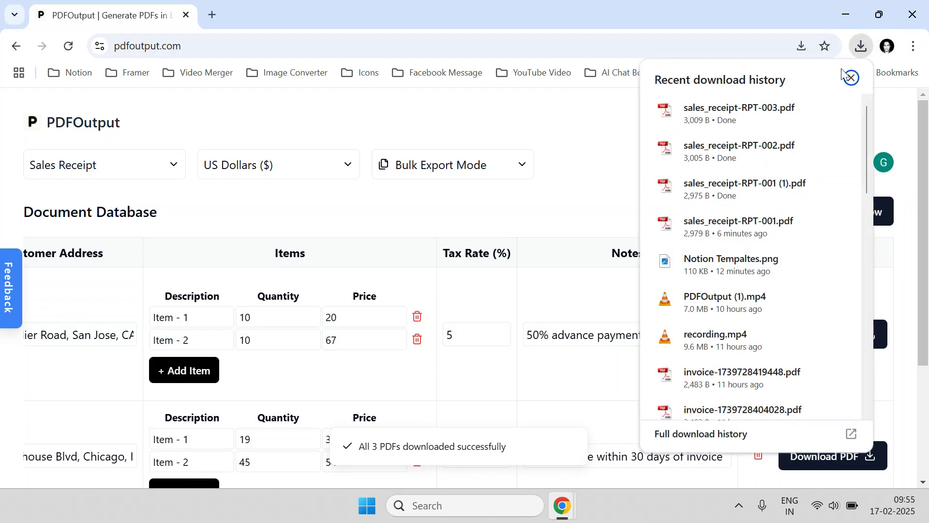
left_click(762, 112)
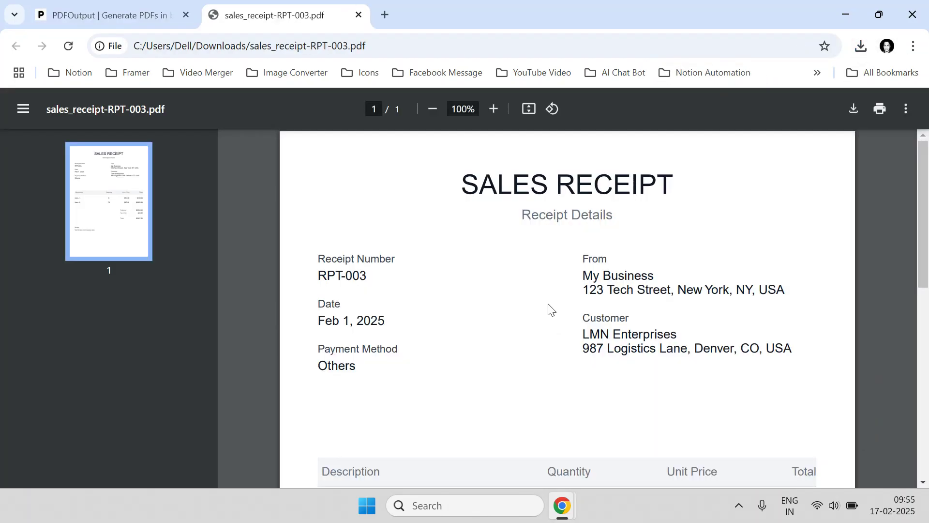
scroll(544, 298, "down", 6)
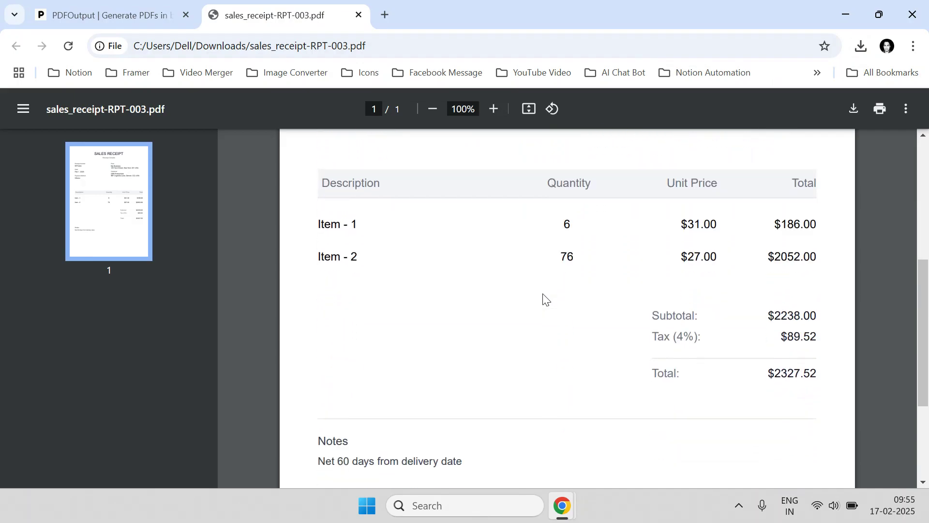
left_click_drag(756, 366, 812, 367)
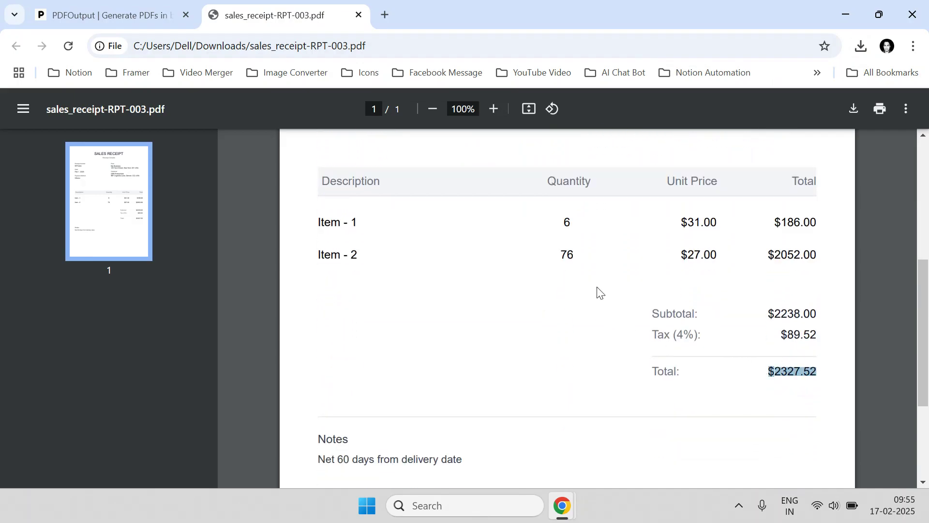
key("alt+Tab")
key("Tab")
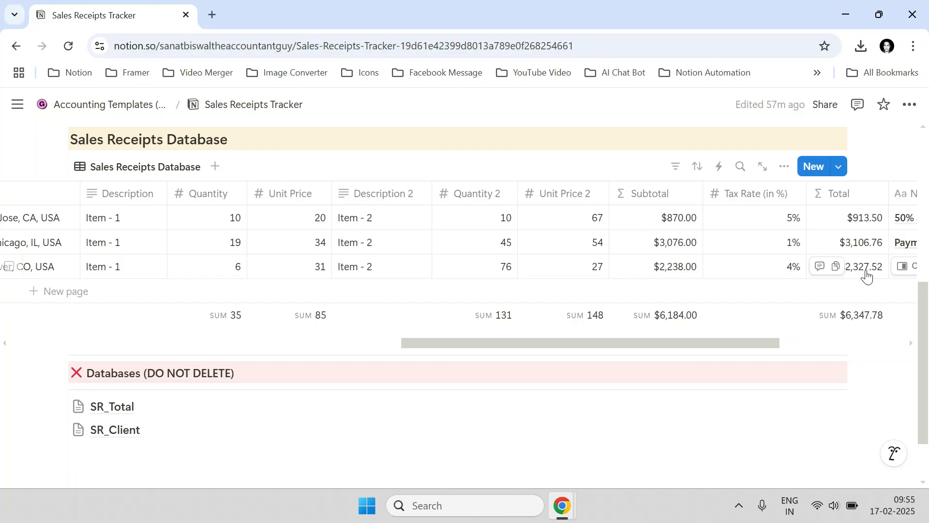
left_click_drag(773, 345, 852, 345)
key("alt+Tab")
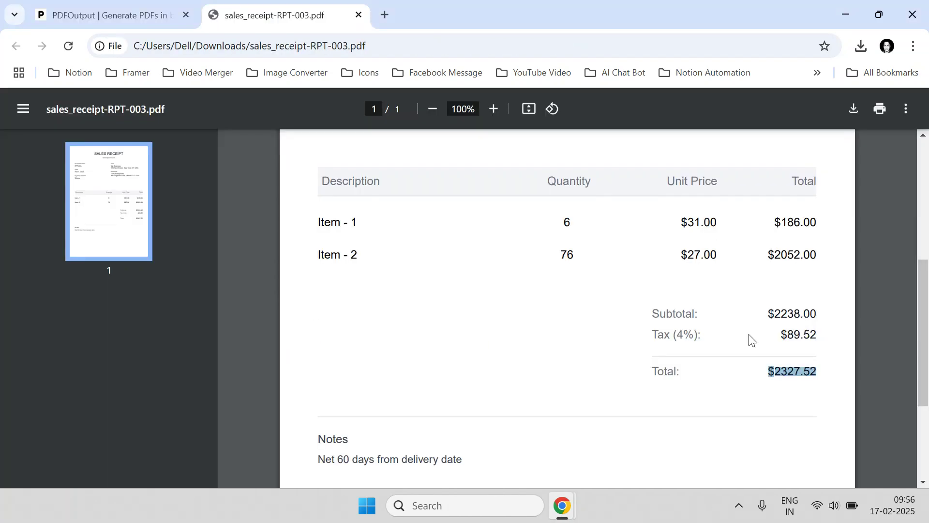
scroll(748, 339, "down", 3)
scroll(748, 338, "up", 10)
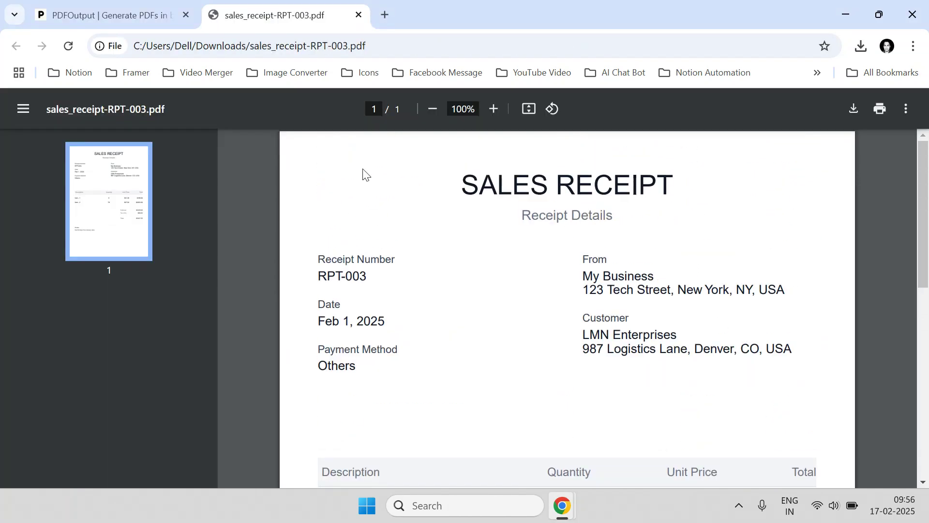
Open the downloaded sales_receipt-RPT-002.pdf and check its total against the matching row in the Notion Sales Receipts Database
left_click(96, 14)
left_click(862, 45)
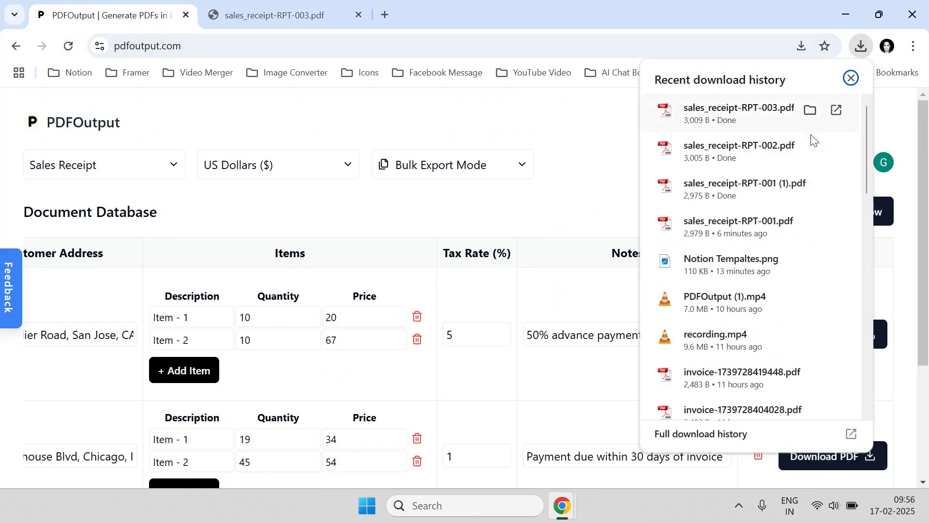
left_click(748, 155)
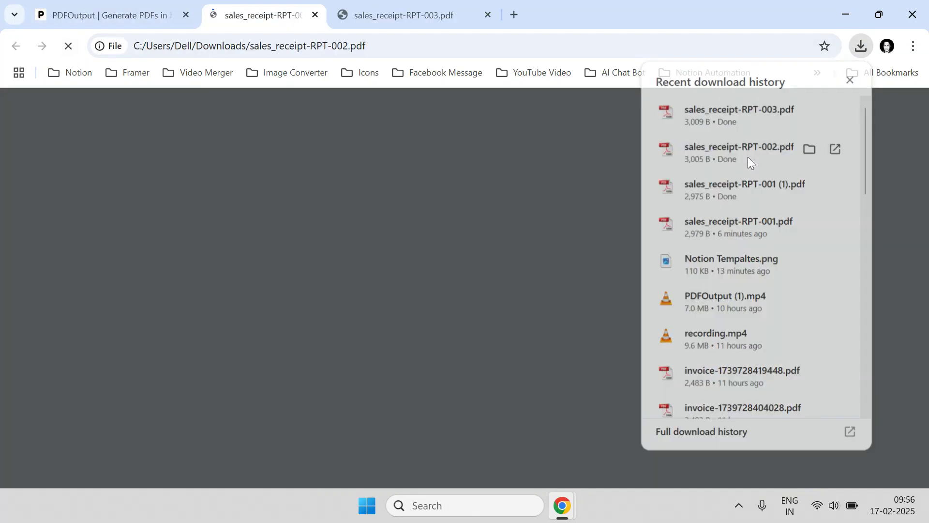
scroll(776, 368, "down", 3)
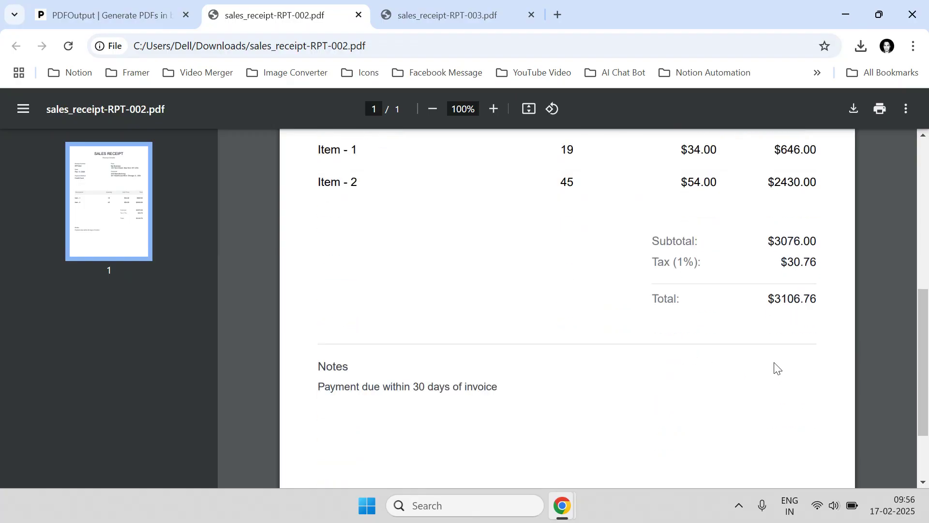
left_click_drag(769, 300, 832, 303)
key("alt+Tab")
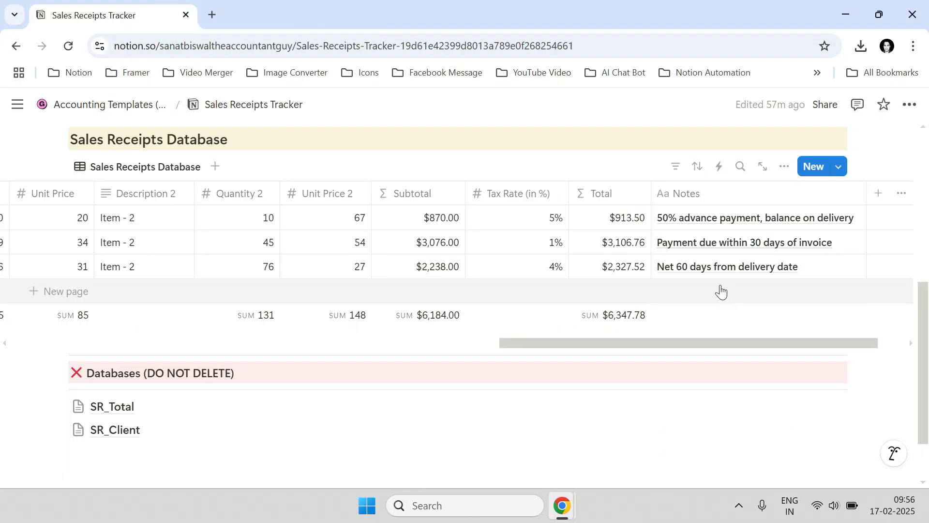
key("alt+Tab")
Open sales_receipt-RPT-001 (1).pdf from the PDFOutput downloads and verify its total against the Notion database
left_click(111, 15)
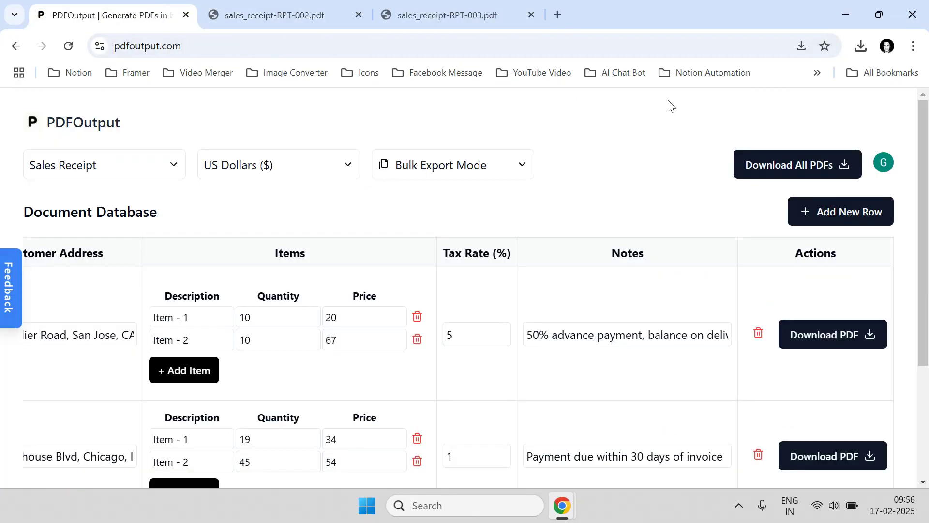
left_click(861, 45)
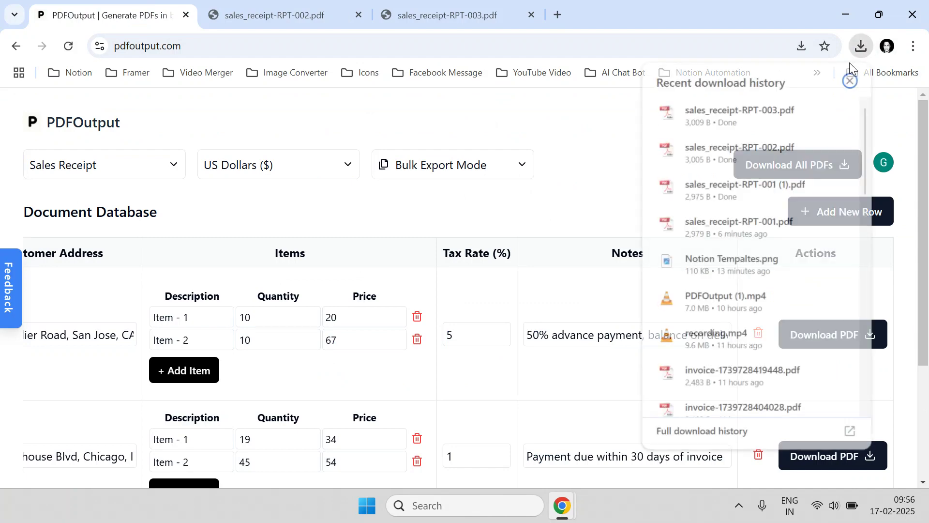
left_click(741, 193)
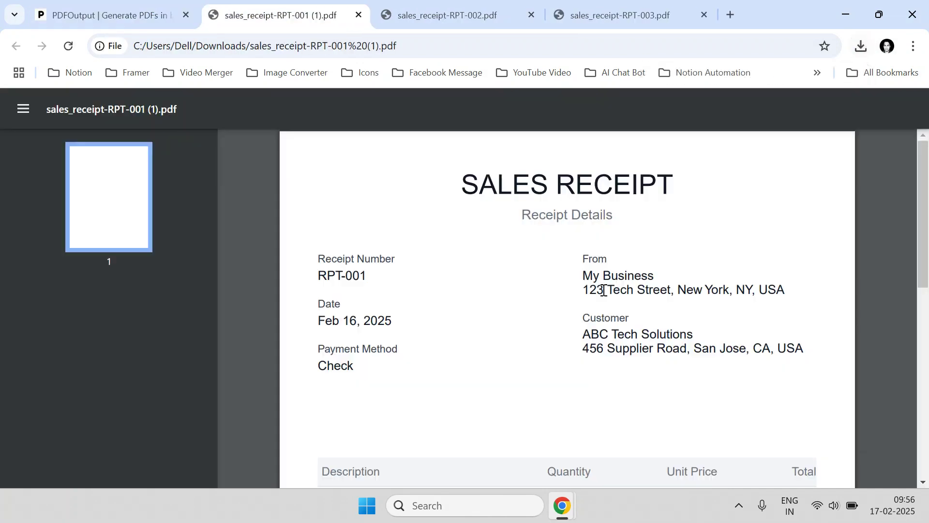
scroll(728, 380, "down", 5)
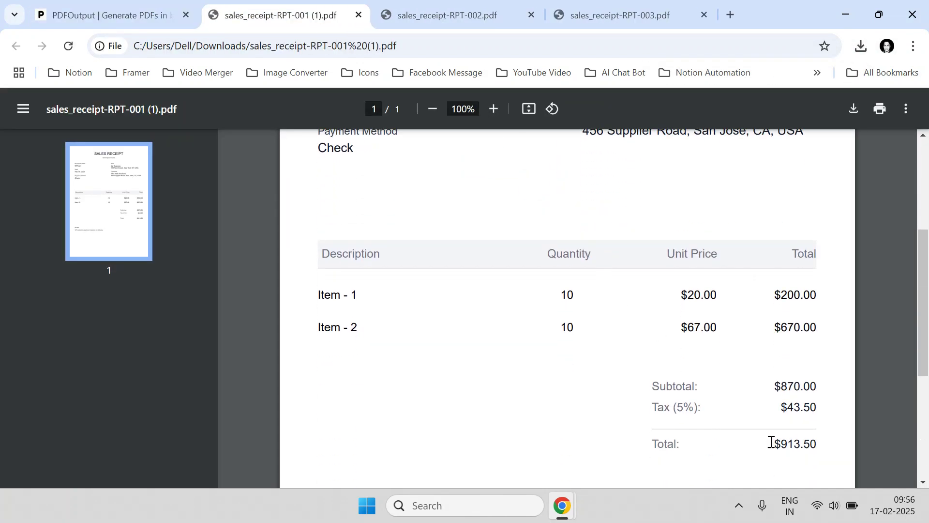
key("alt+Tab")
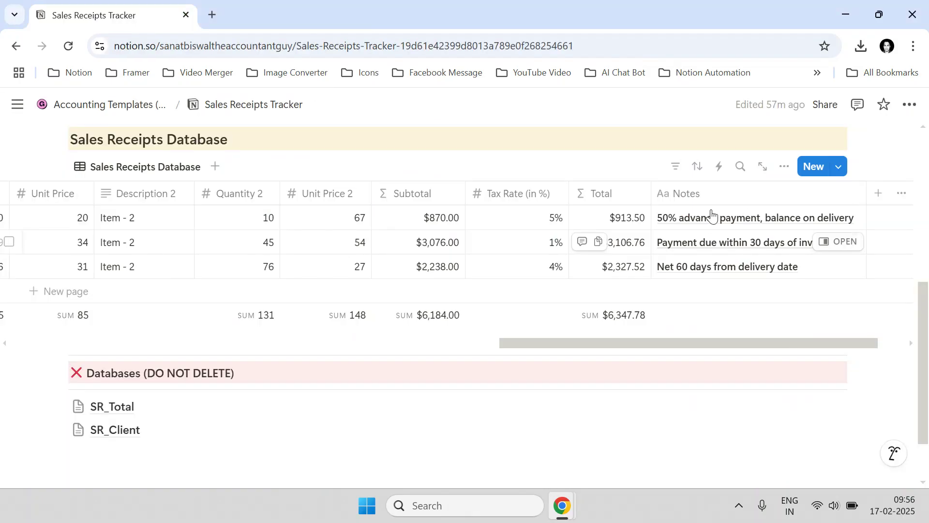
key("alt+Tab")
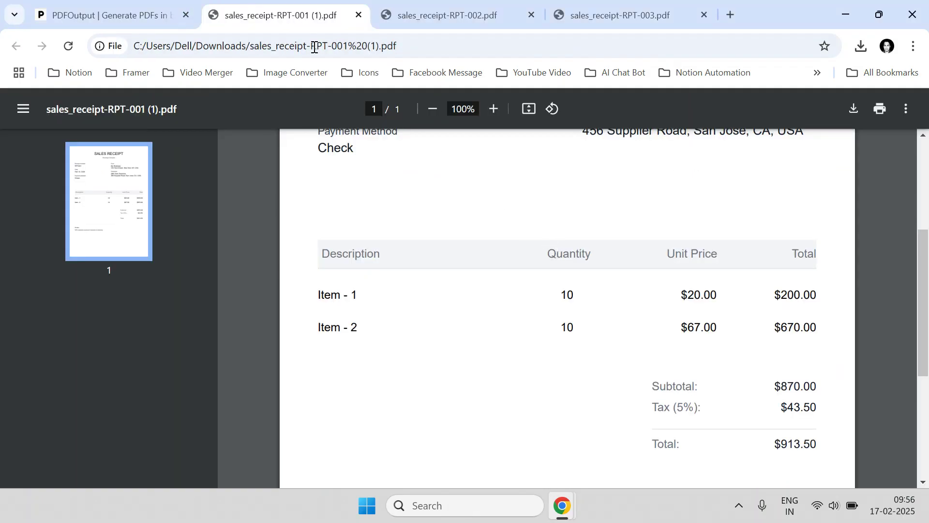
Return to PDFOutput, change the currency to Euro (€), and download all the receipts as PDFs
left_click(89, 11)
left_click(286, 180)
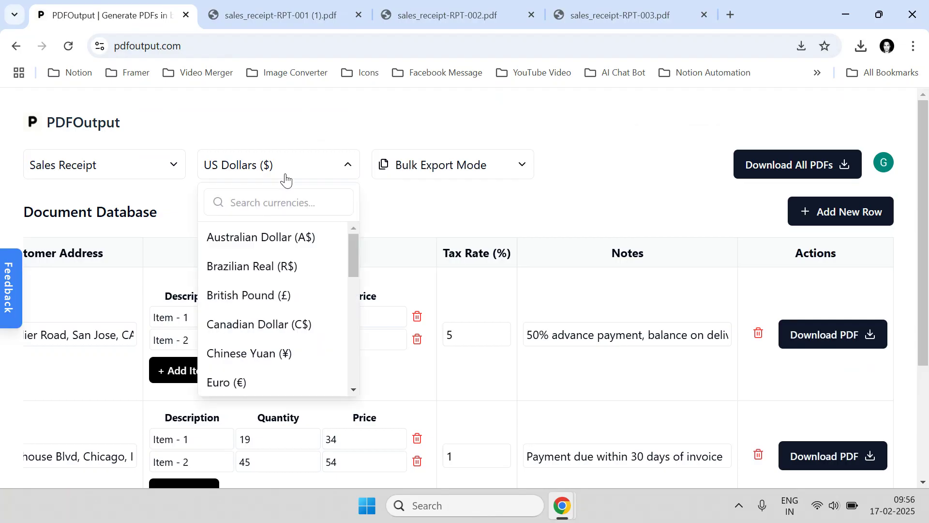
left_click(384, 231)
left_click(322, 178)
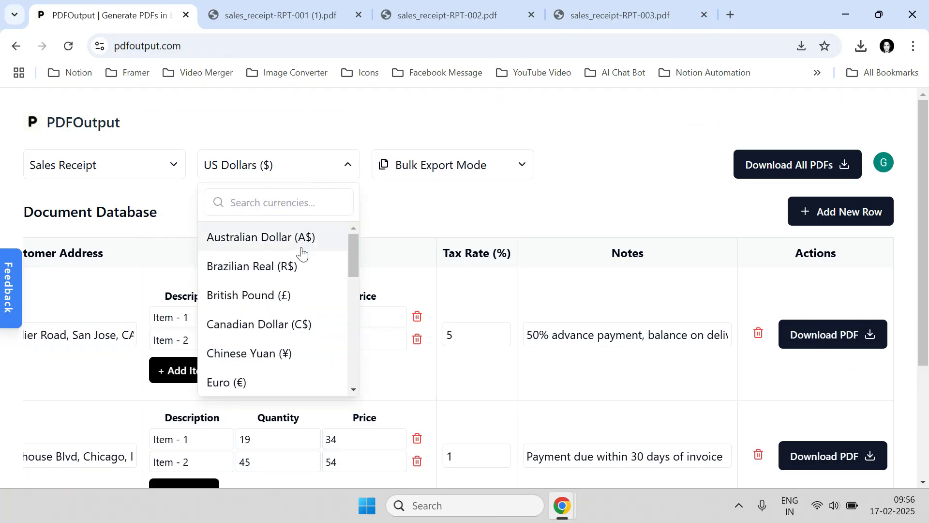
scroll(301, 253, "down", 3)
left_click(288, 253)
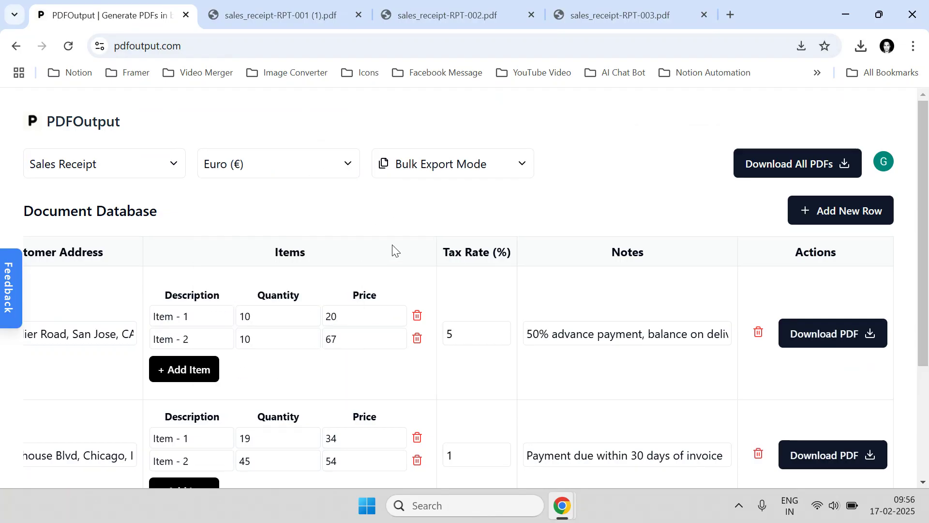
scroll(402, 263, "down", 3)
scroll(507, 290, "up", 3)
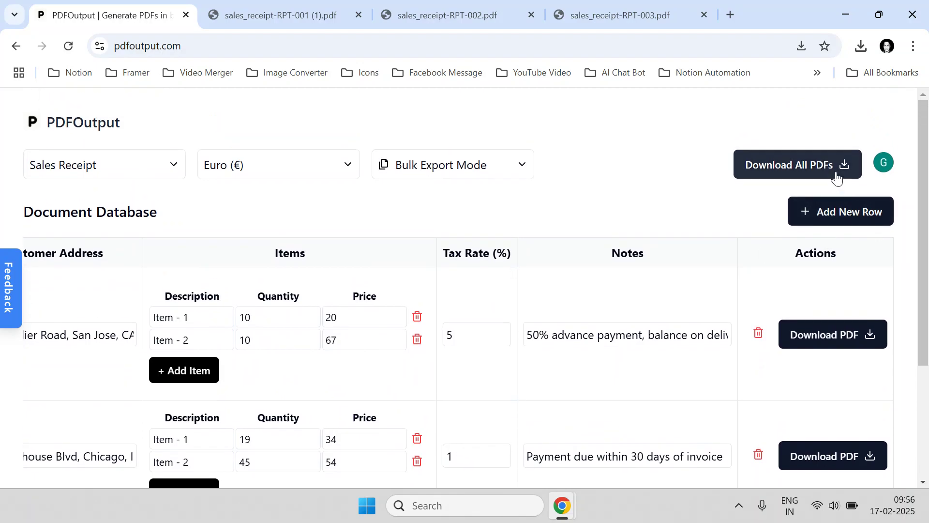
left_click(836, 166)
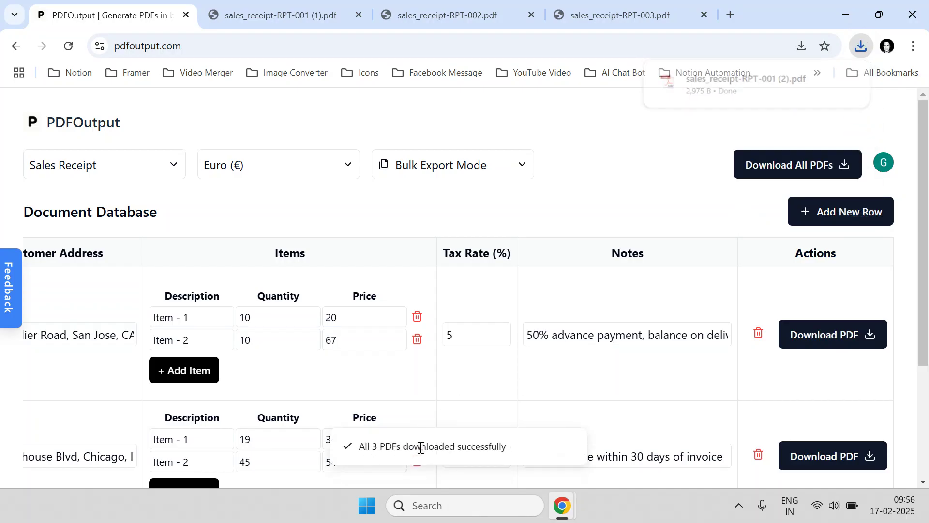
Open sales_receipt-RPT-003 (1).pdf and check the currency of its item prices, subtotal, tax and total
left_click(860, 47)
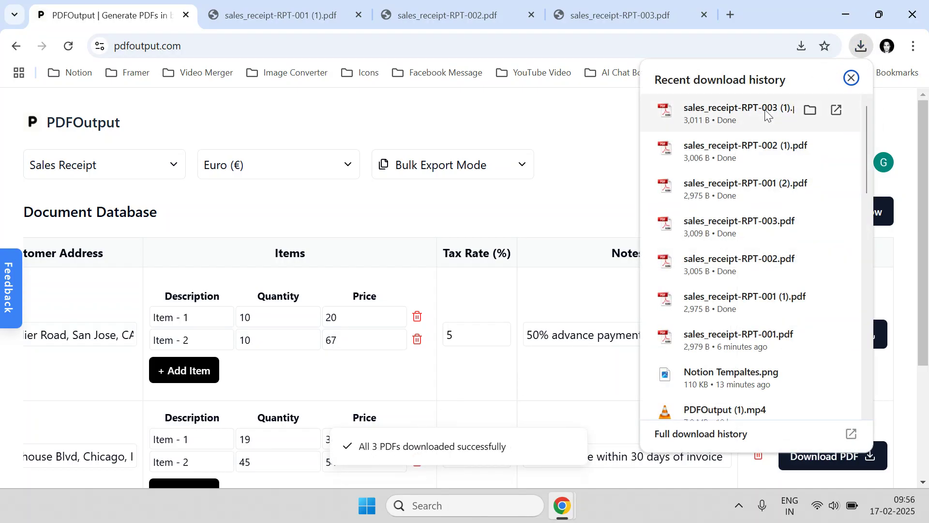
left_click(762, 109)
scroll(712, 217, "down", 5)
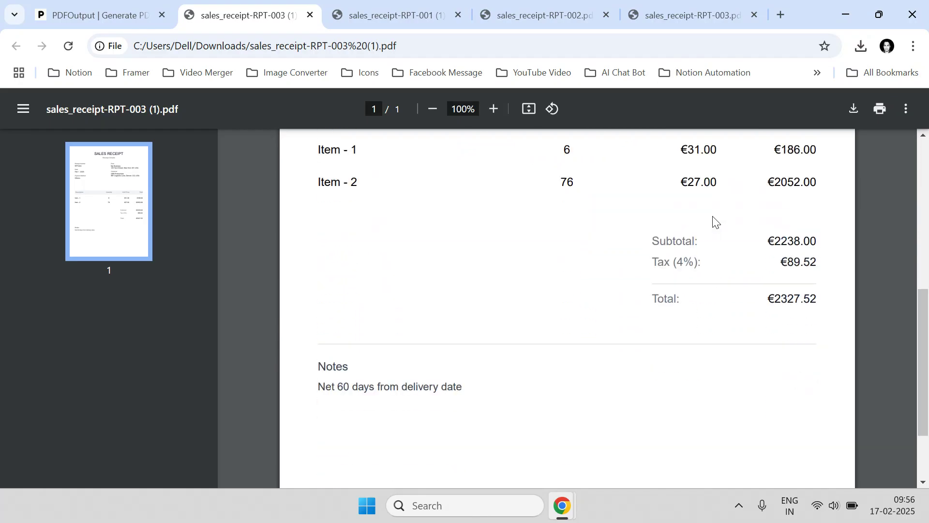
left_click_drag(771, 297, 822, 296)
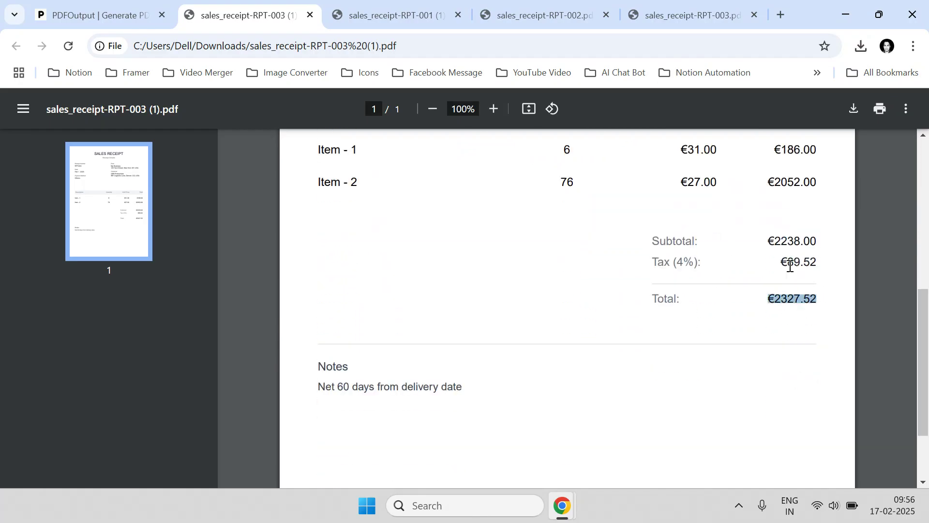
left_click_drag(780, 264, 834, 264)
scroll(640, 314, "up", 4)
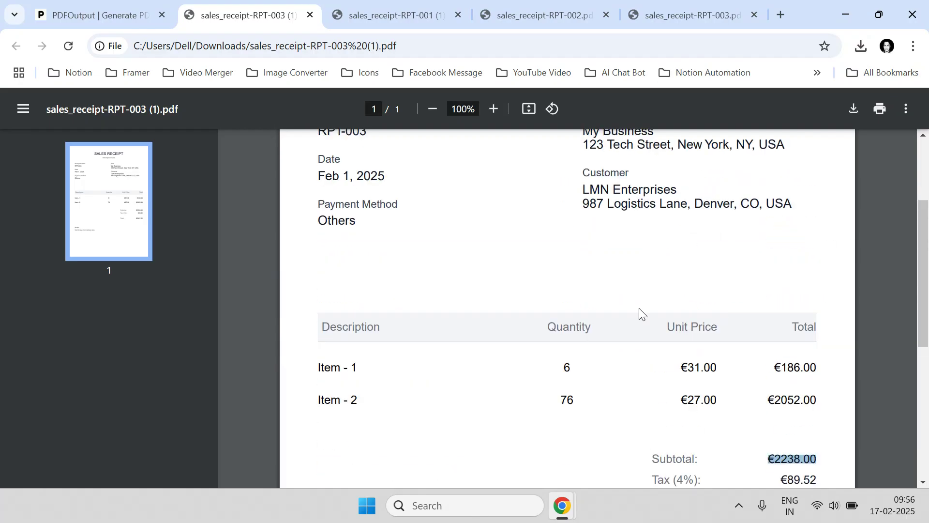
Close all four open receipt PDFs, leaving only PDFOutput open
left_click(310, 16)
left_click(310, 16)
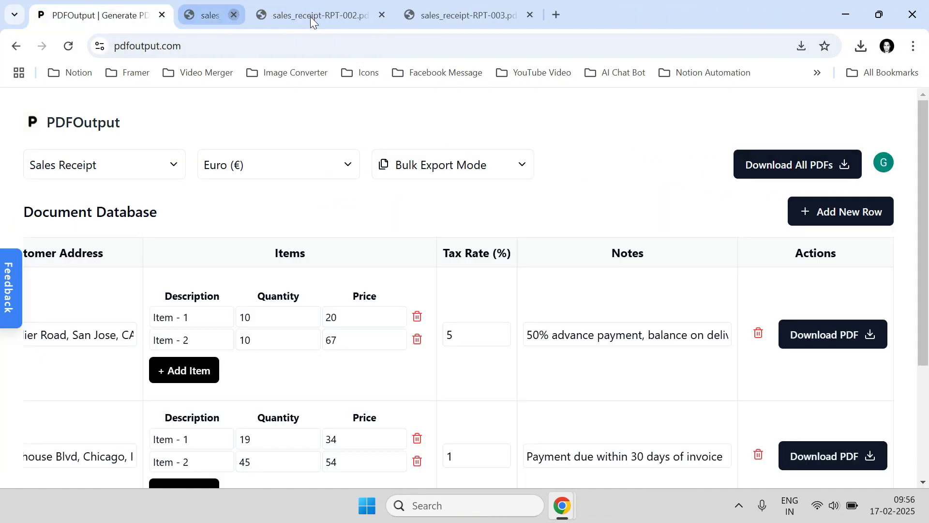
left_click(310, 17)
left_click(323, 15)
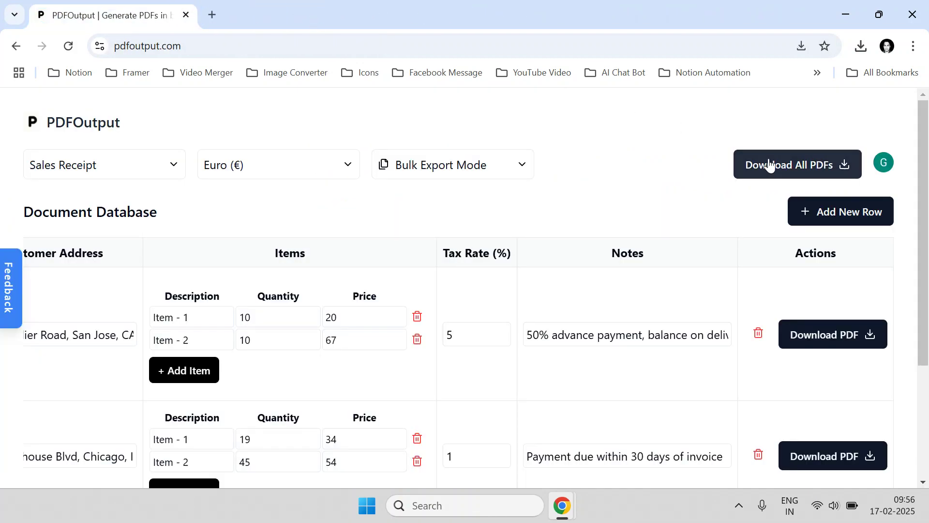
Download only the second receipt in the document database as a PDF, and open sales_receipt-RPT-002 (2).pdf to review it
scroll(770, 166, "down", 1)
scroll(769, 172, "down", 2)
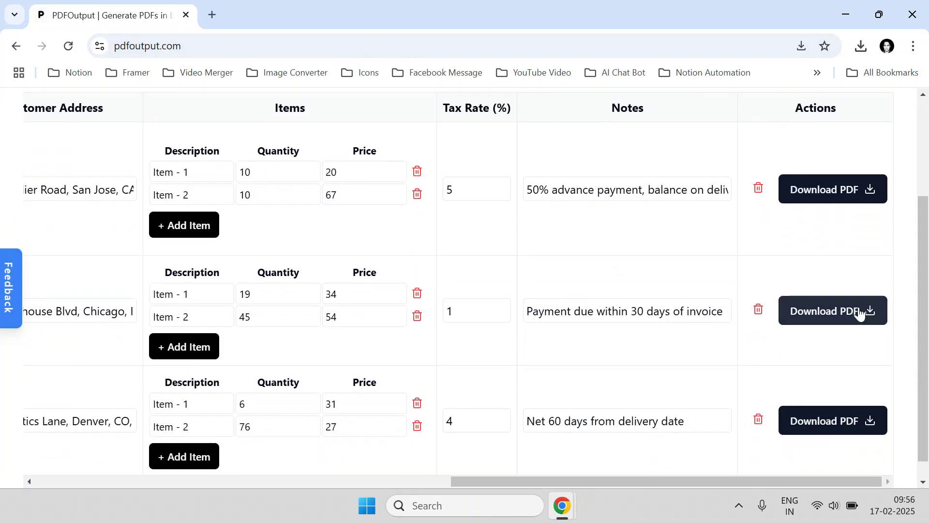
left_click(859, 314)
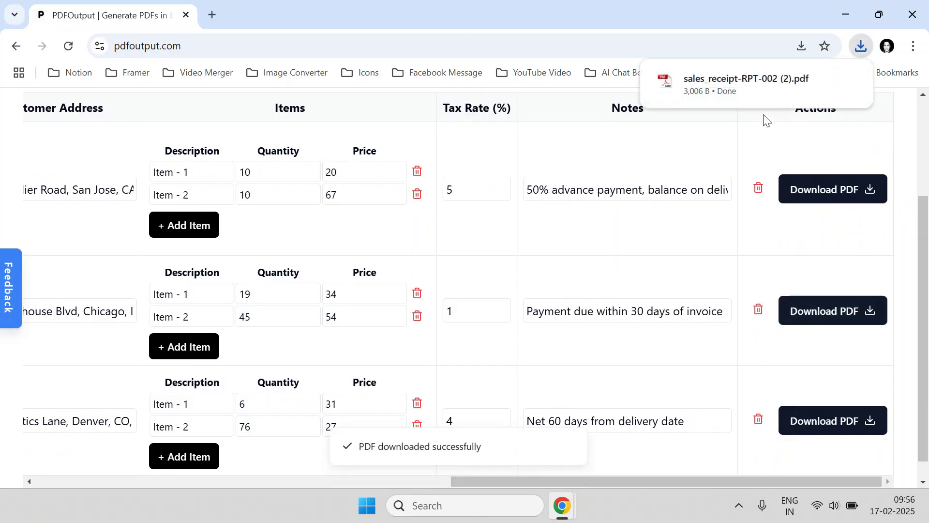
left_click(746, 84)
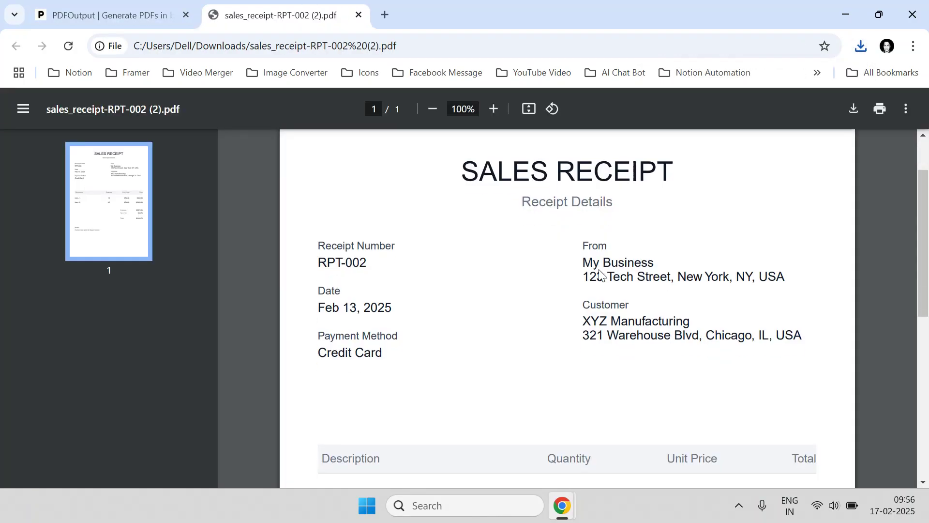
scroll(600, 272, "down", 8)
scroll(600, 272, "up", 7)
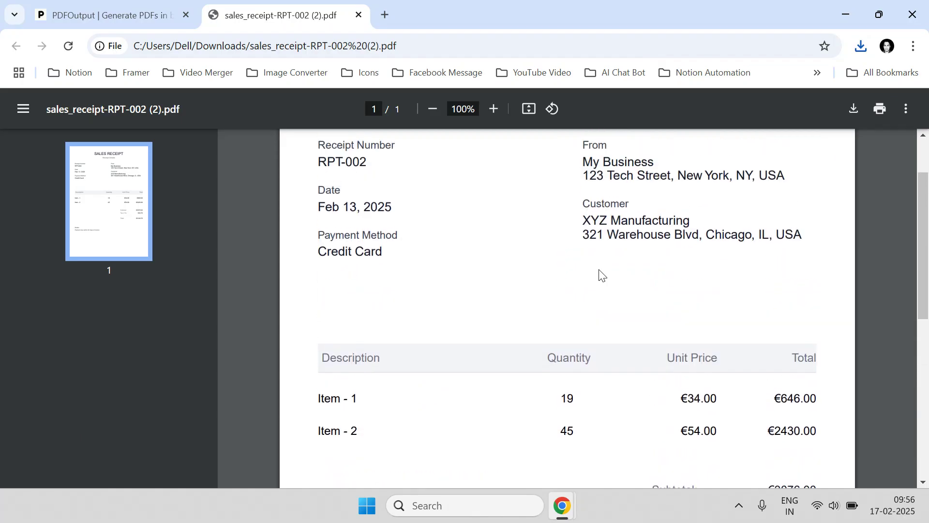
Close the sales_receipt-RPT-002 (2).pdf receipt and reset PDFOutput to its home page
scroll(600, 272, "up", 2)
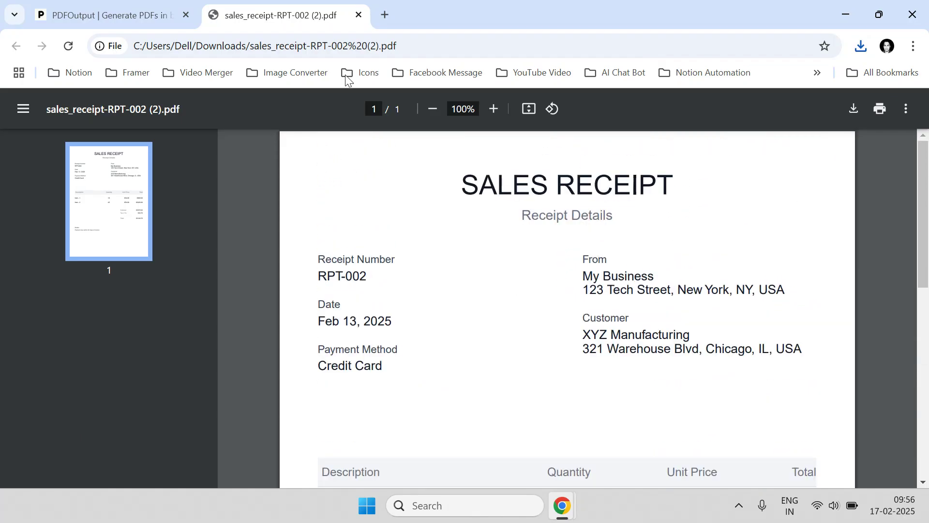
left_click(360, 17)
scroll(162, 90, "up", 3)
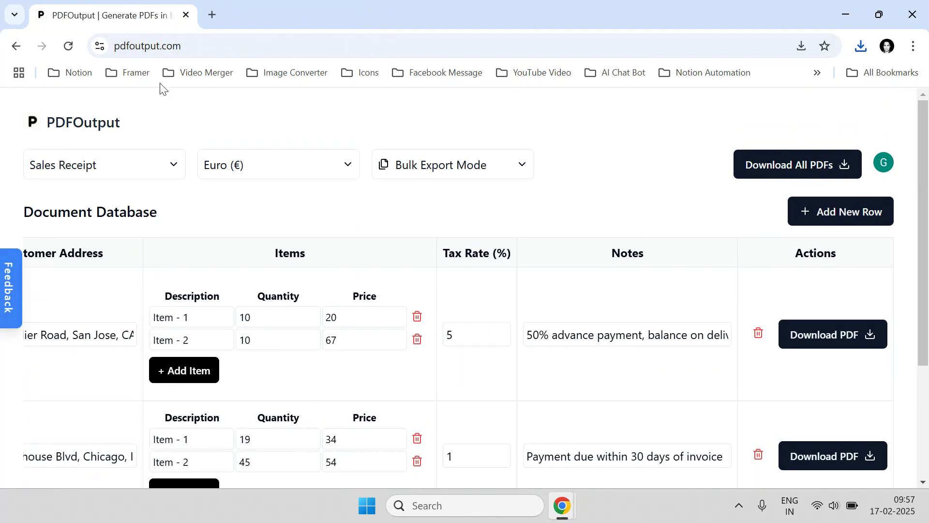
left_click(97, 133)
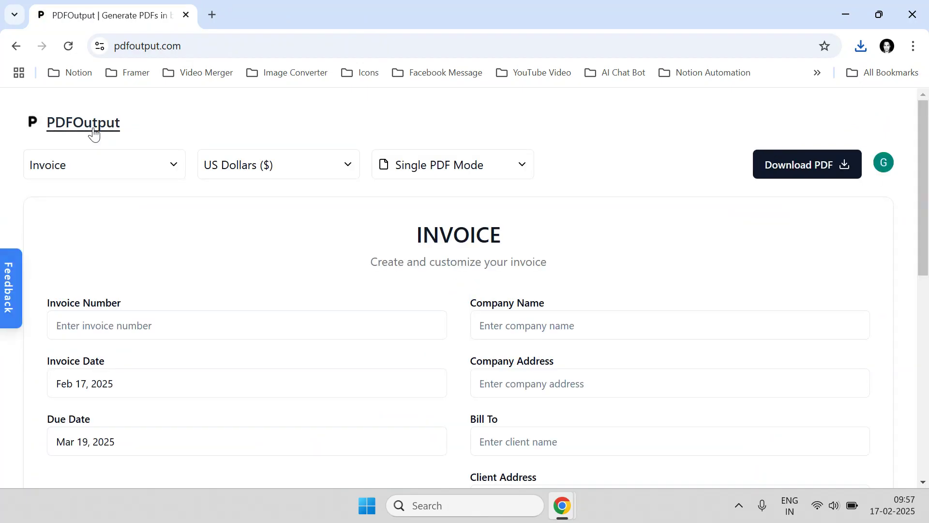
View the available document templates and the option to request one, and open the feedback form and close it unsent
left_click(146, 180)
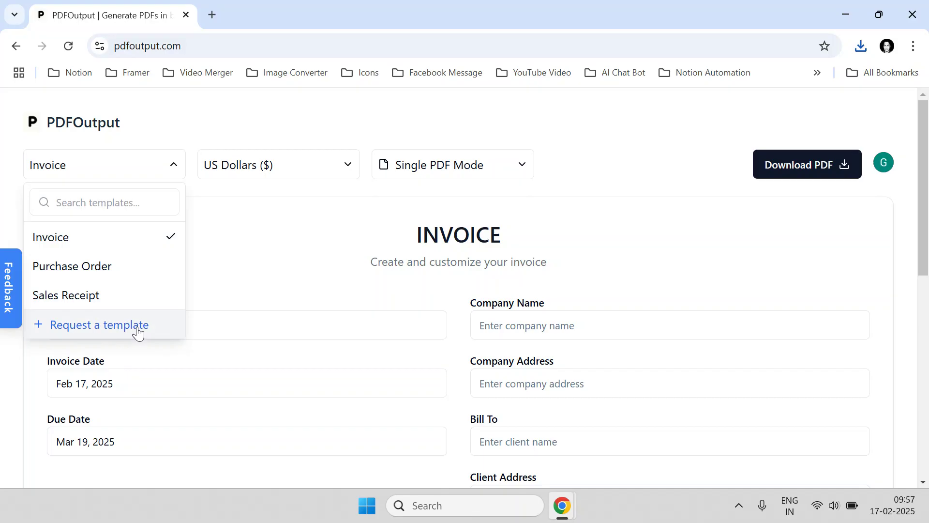
left_click(15, 306)
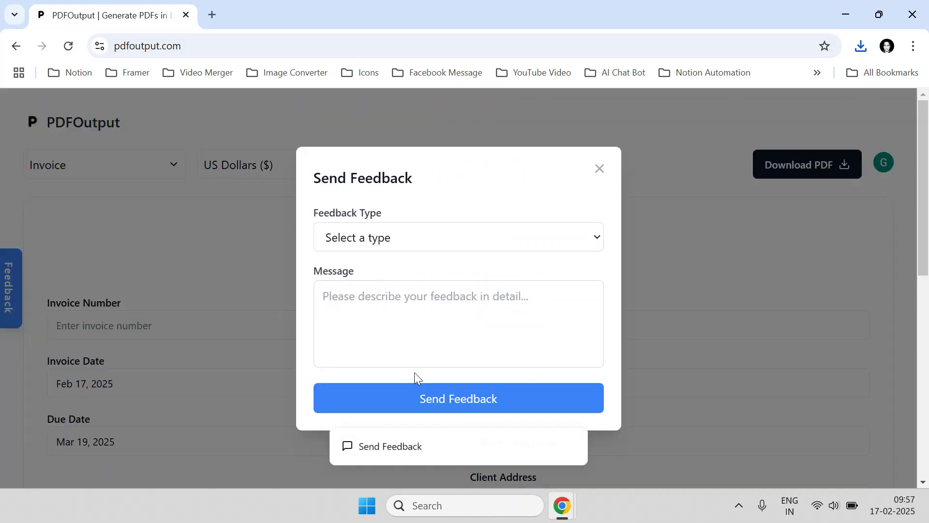
left_click(413, 351)
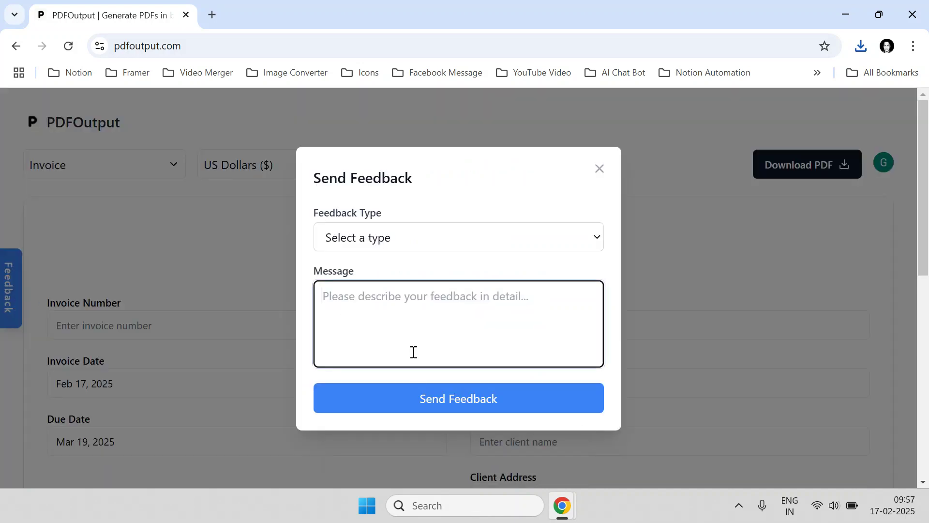
left_click(599, 169)
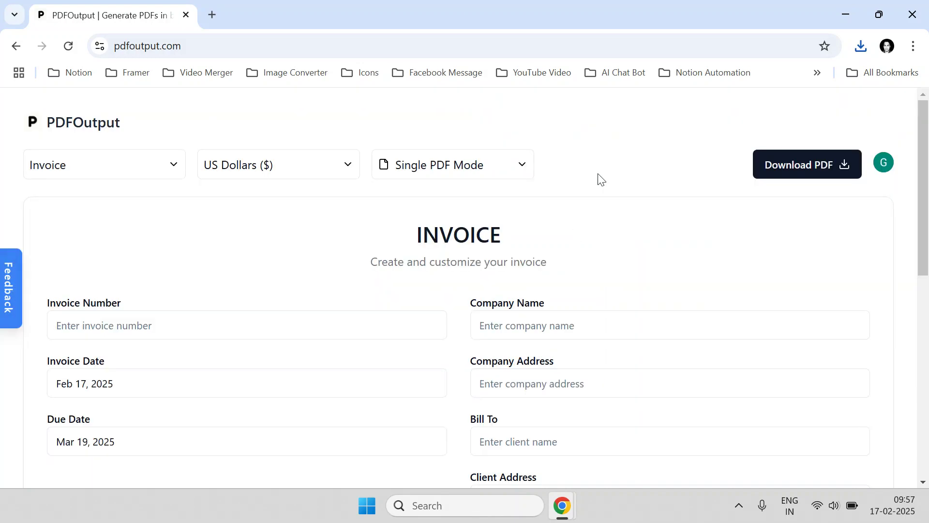
Switch to the Notion Sales Receipts Tracker to view its sales summary, and return to PDFOutput to show its feedback option
scroll(431, 244, "down", 1)
scroll(550, 427, "up", 1)
mouse_move(563, 506)
left_click(452, 451)
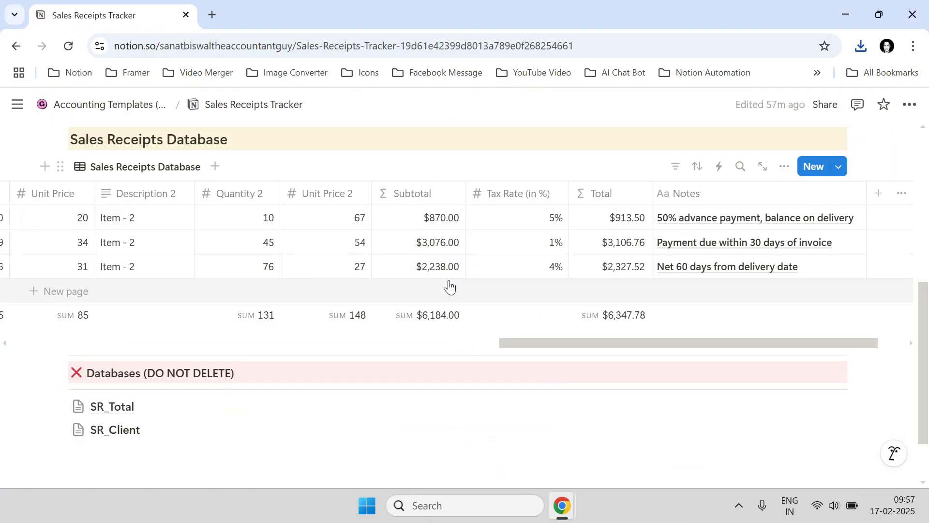
scroll(449, 286, "up", 5)
mouse_move(576, 507)
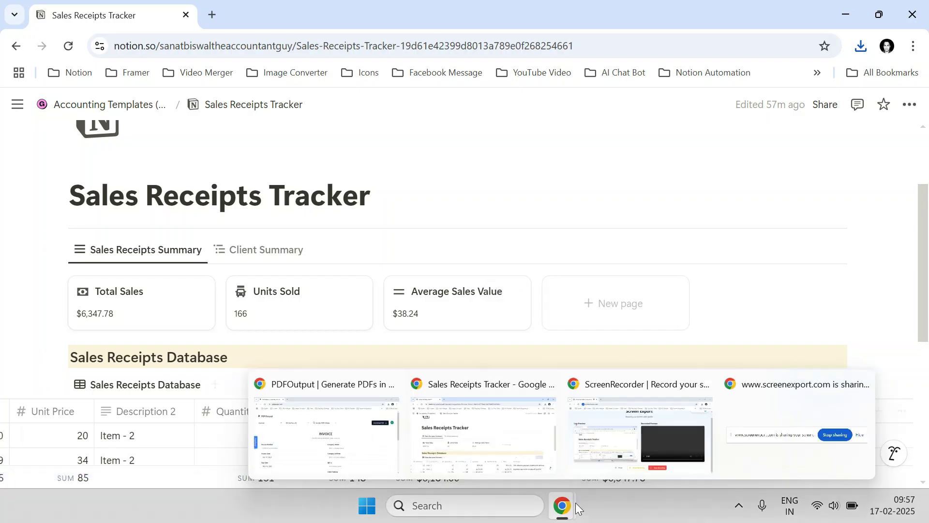
left_click(370, 455)
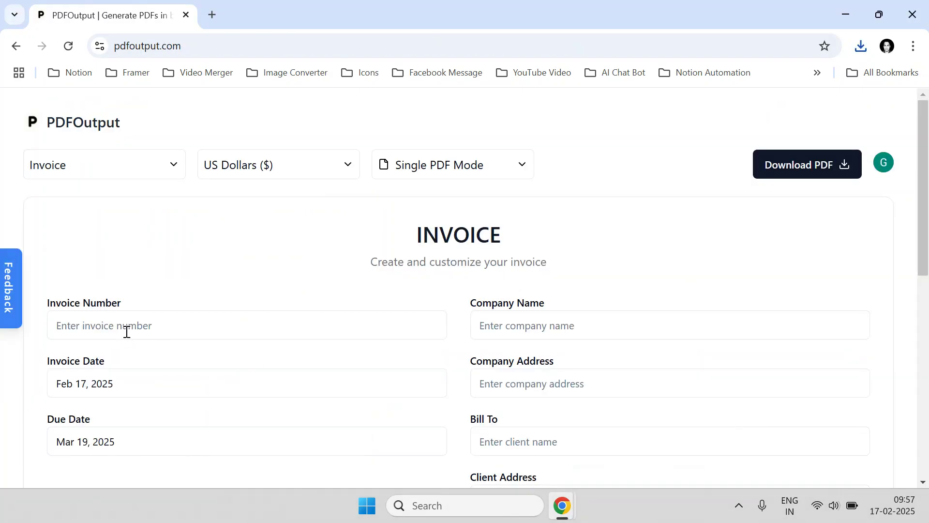
left_click(7, 273)
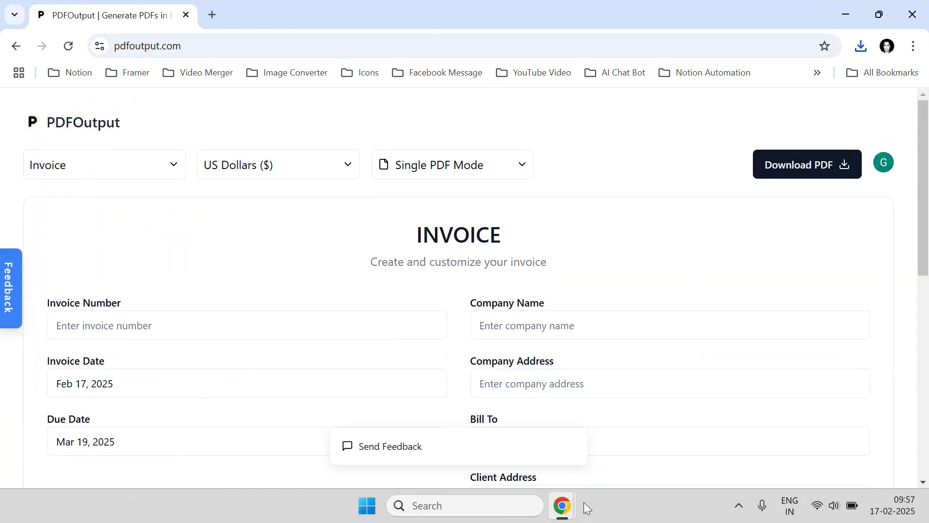